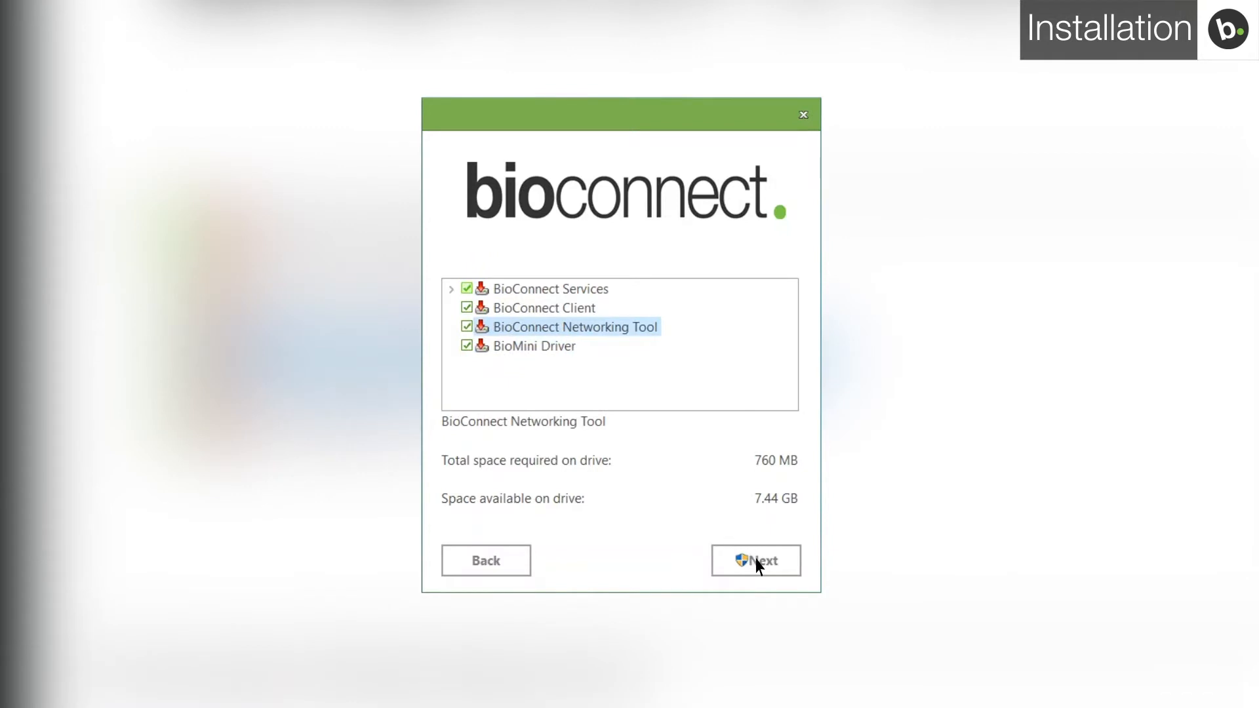
Install the chosen BioConnect components, close the installer on success, and pass the Welcome step.
{"action": "left_click", "coordinate": [757, 564]}
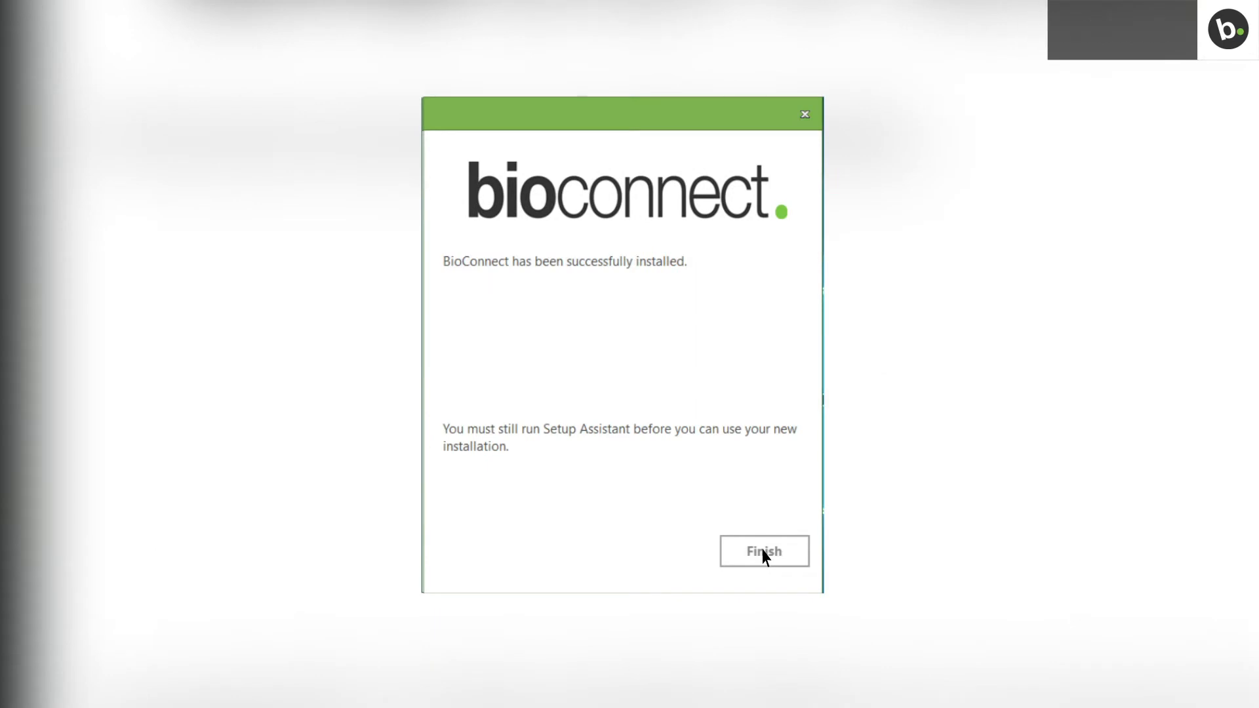
{"action": "left_click", "coordinate": [763, 552]}
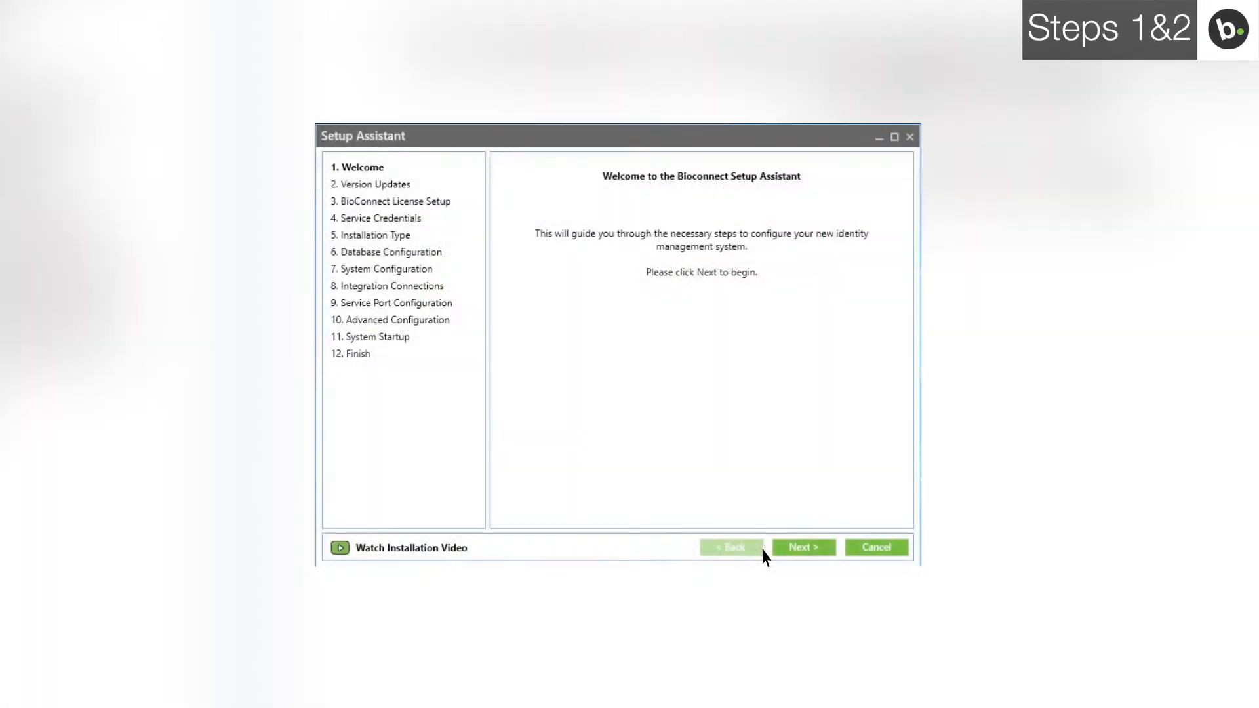
{"action": "left_click", "coordinate": [804, 548]}
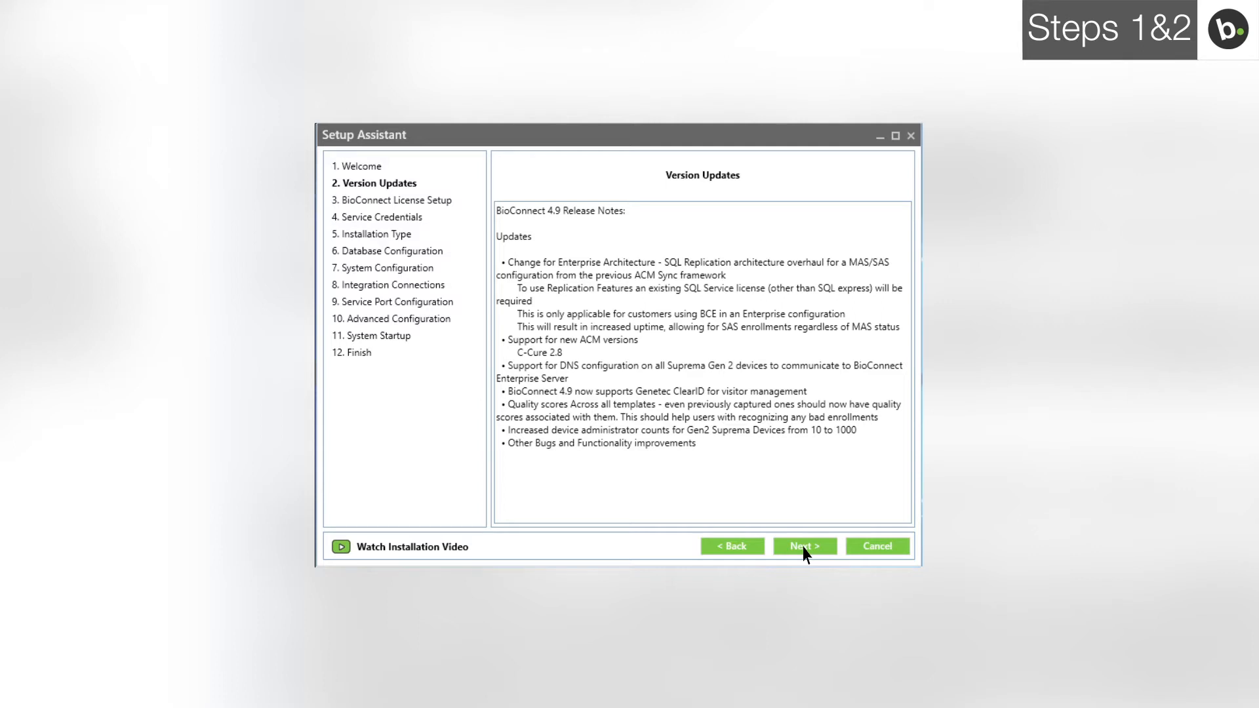
Continue past the Version Updates release notes to the License Setup step.
{"action": "left_click", "coordinate": [804, 548]}
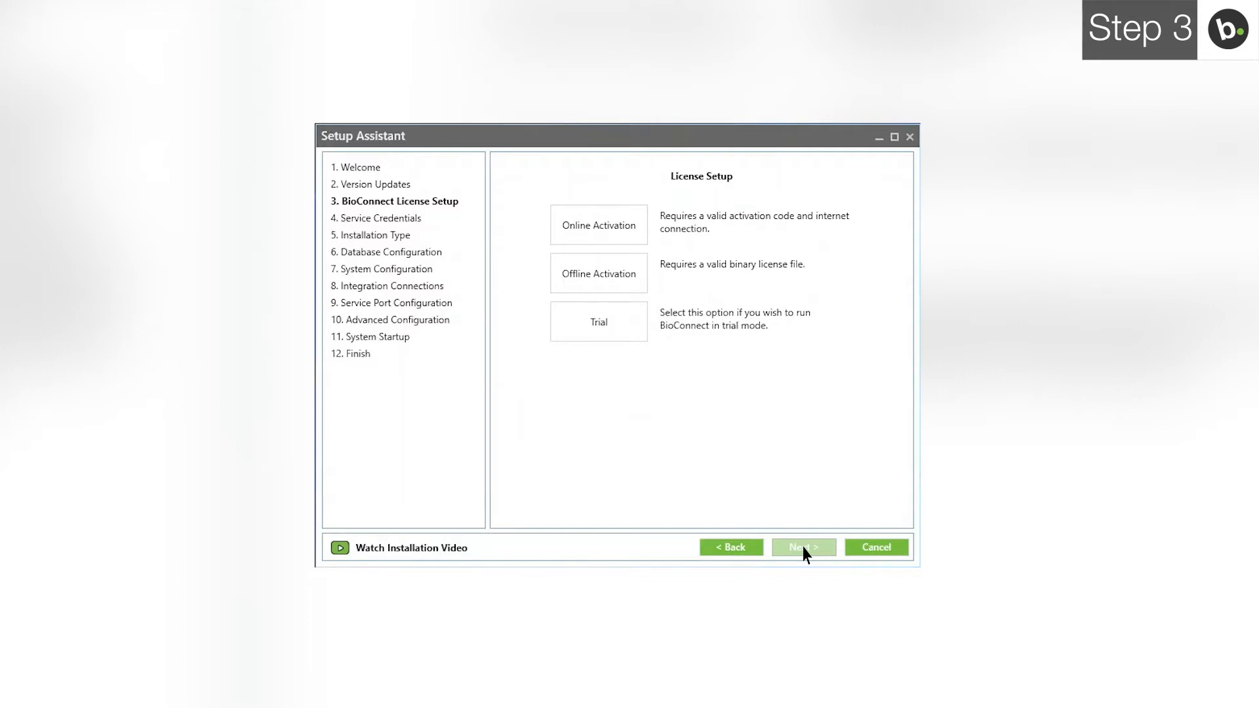
Generate a Trial license and continue to the Service Credentials step.
{"action": "left_click", "coordinate": [620, 321]}
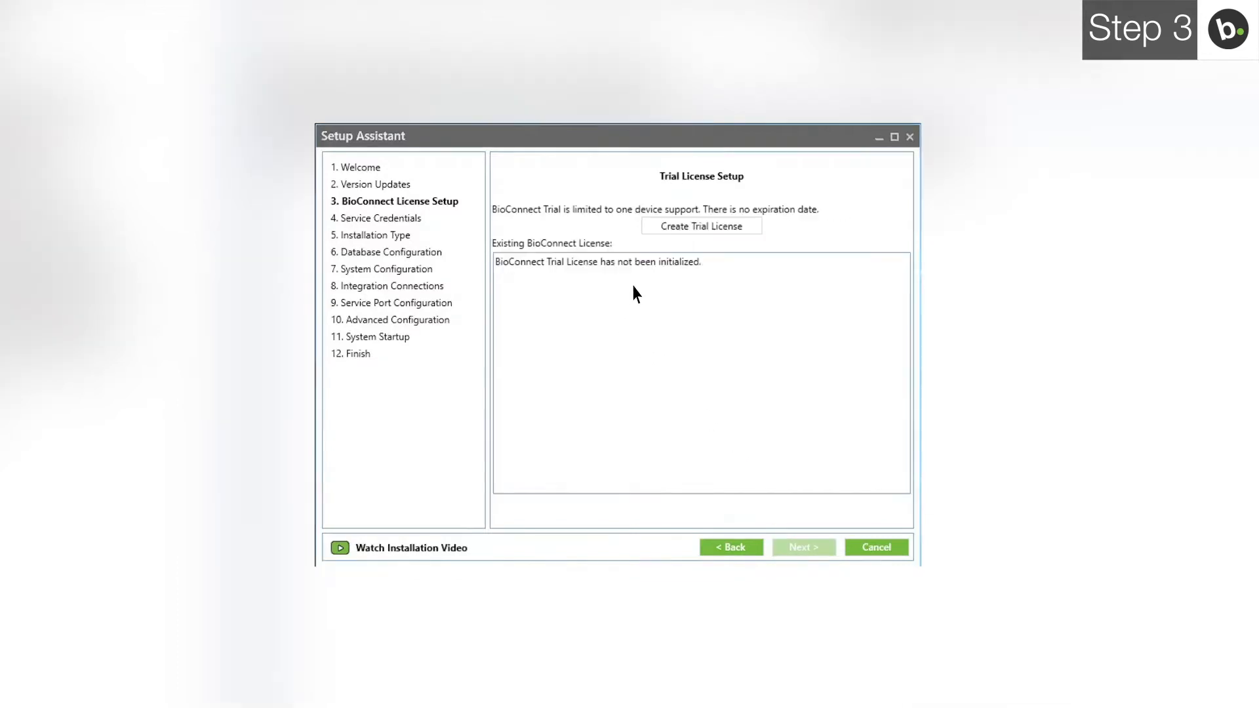
{"action": "left_click", "coordinate": [659, 231]}
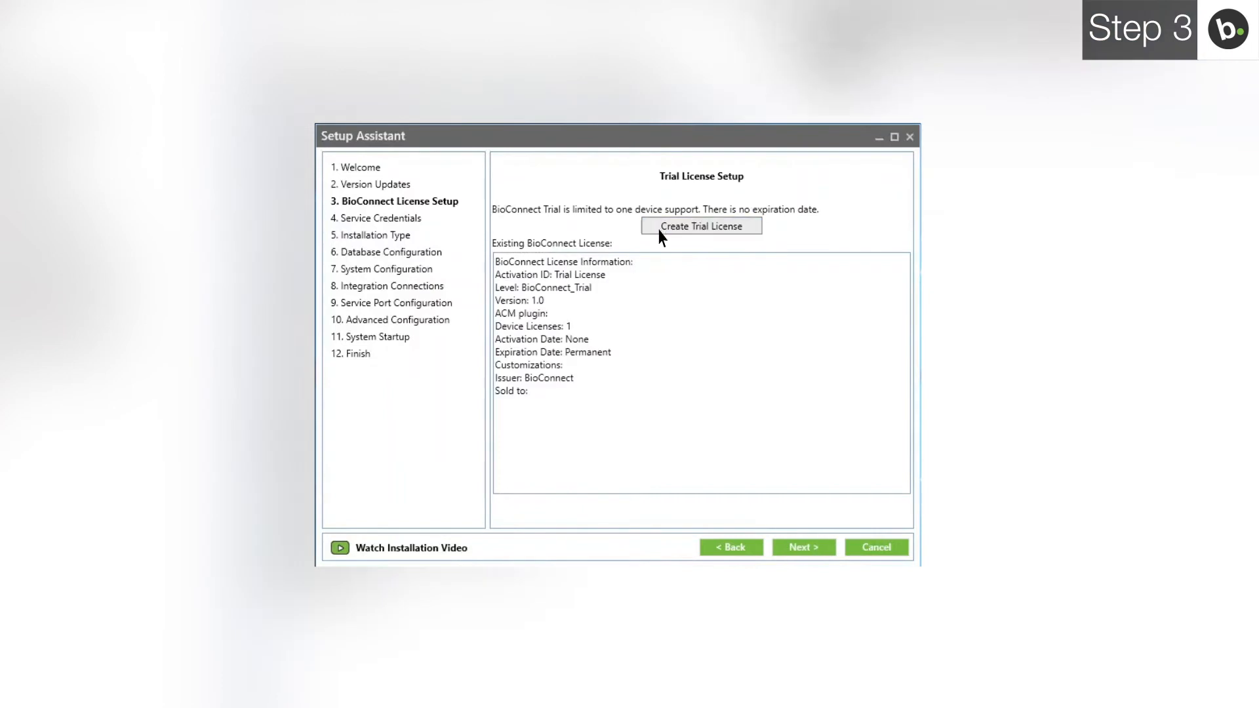
{"action": "left_click", "coordinate": [804, 547]}
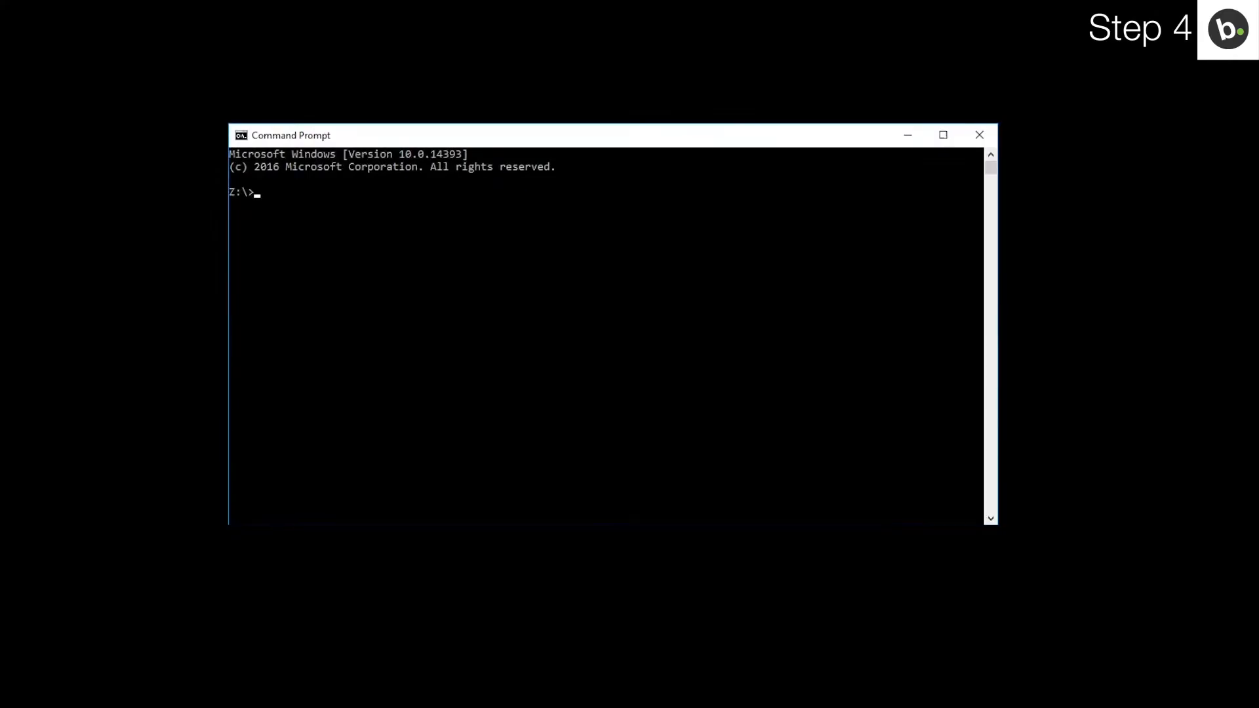
Run whoami in Command Prompt to show the signed-in domain and user name.
{"action": "type", "text": "whoami"}
{"action": "key", "text": "Return"}
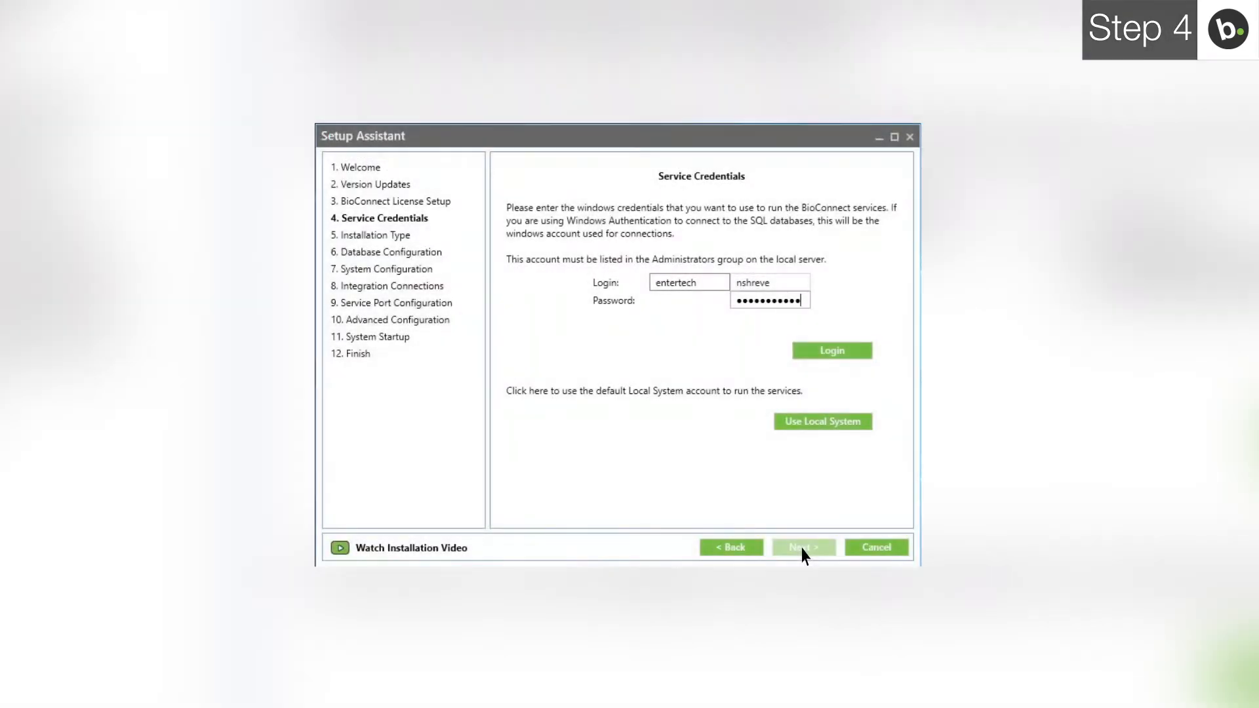
Log in with the Windows service account, confirm the message, and continue to Installation Type.
{"action": "left_click", "coordinate": [825, 357]}
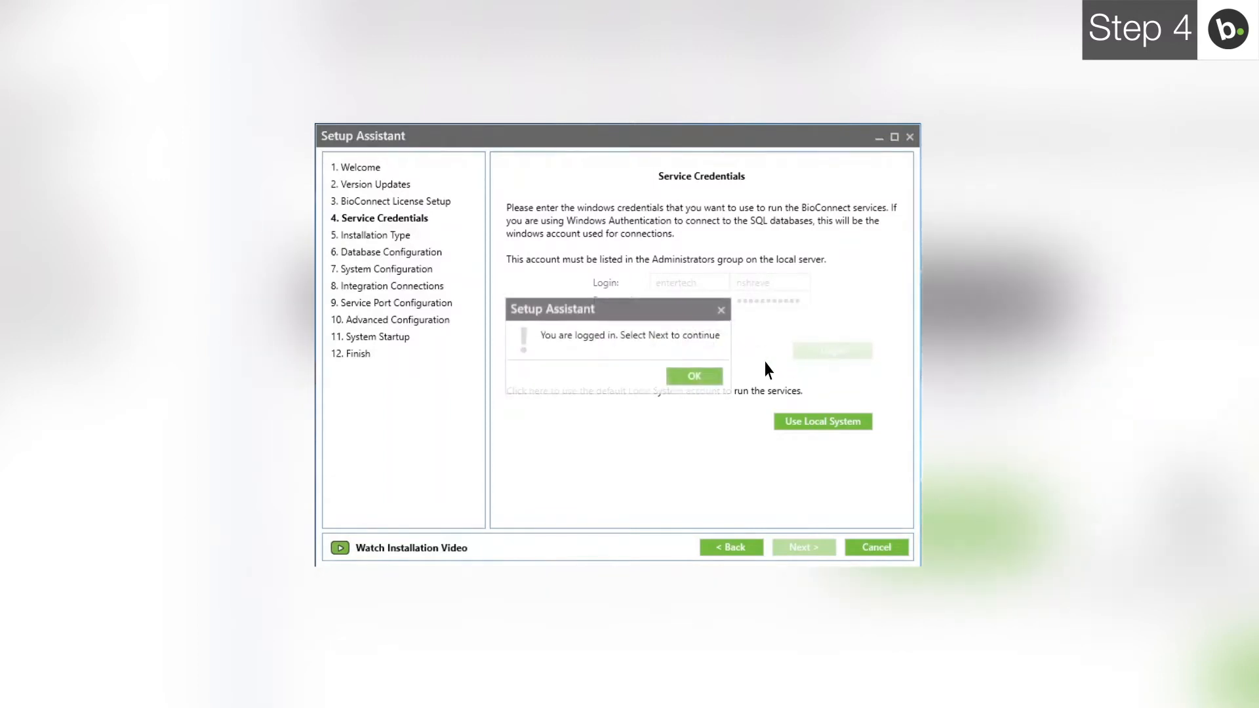
{"action": "left_click", "coordinate": [695, 378]}
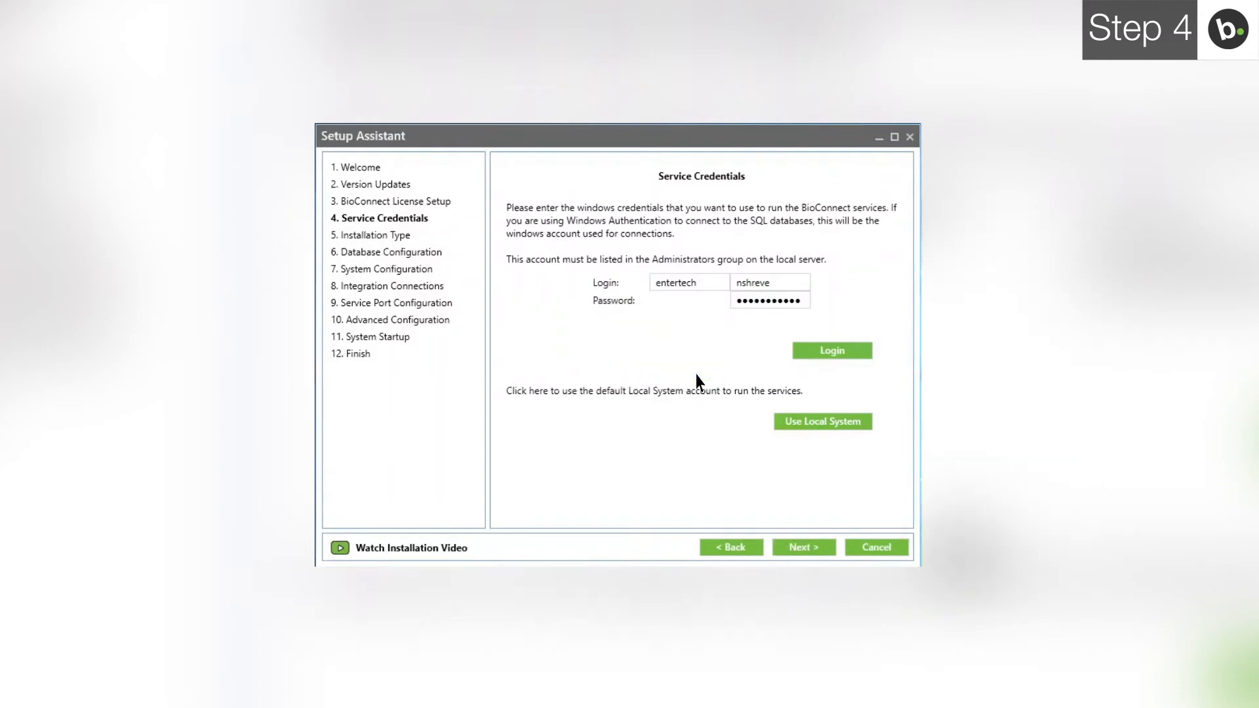
{"action": "left_click", "coordinate": [802, 547]}
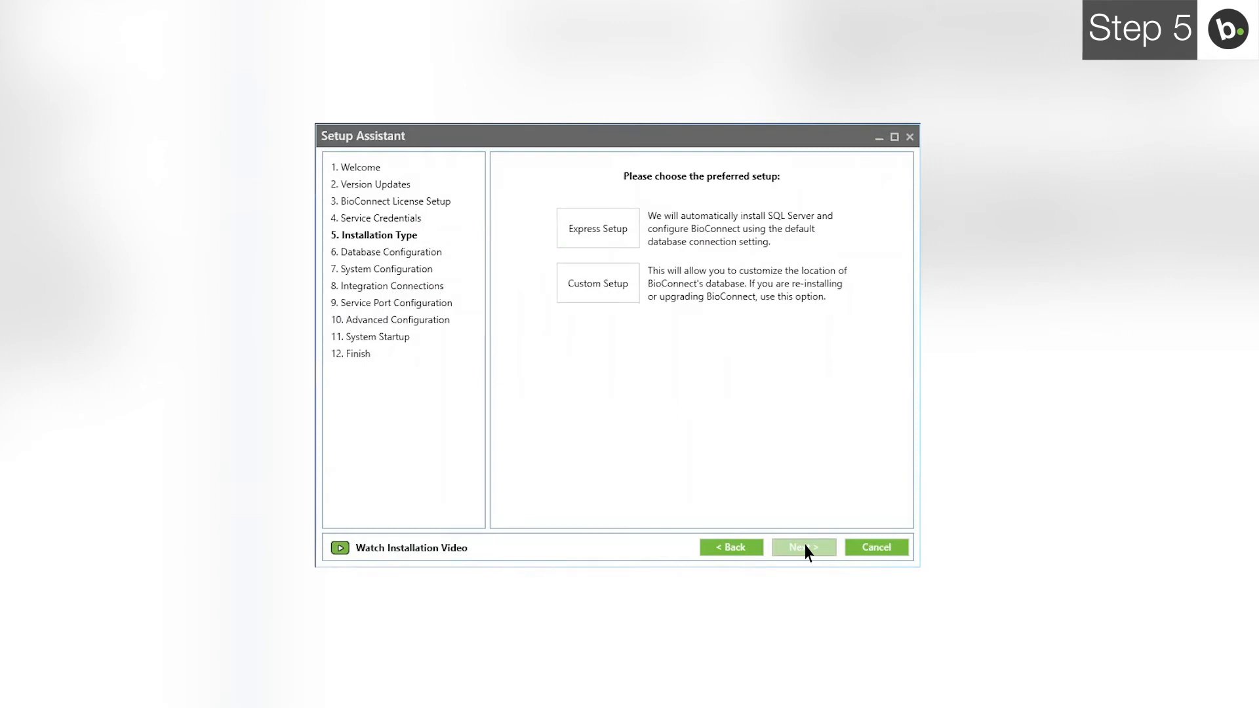
Select Custom Setup as the installation type.
{"action": "left_click", "coordinate": [599, 287]}
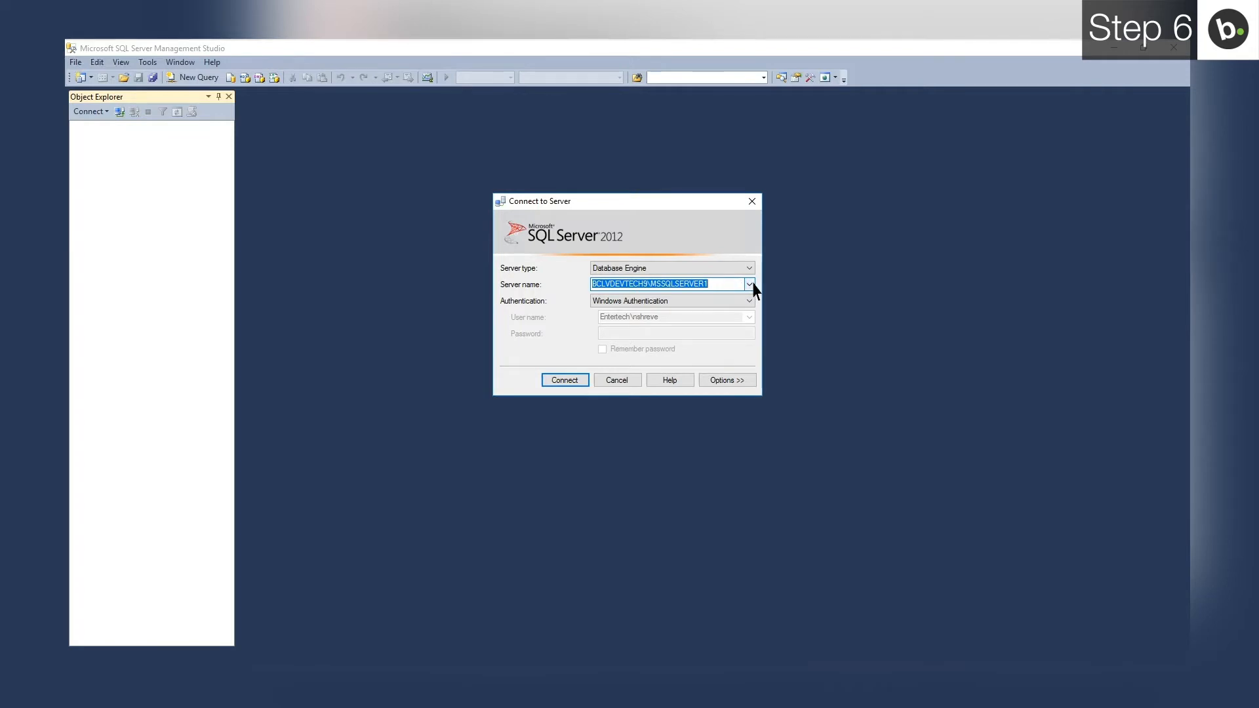
Connect SQL Server Management Studio to BCLVDEVTECH9\BIOCONNECT and open its server Properties.
{"action": "left_click", "coordinate": [750, 285]}
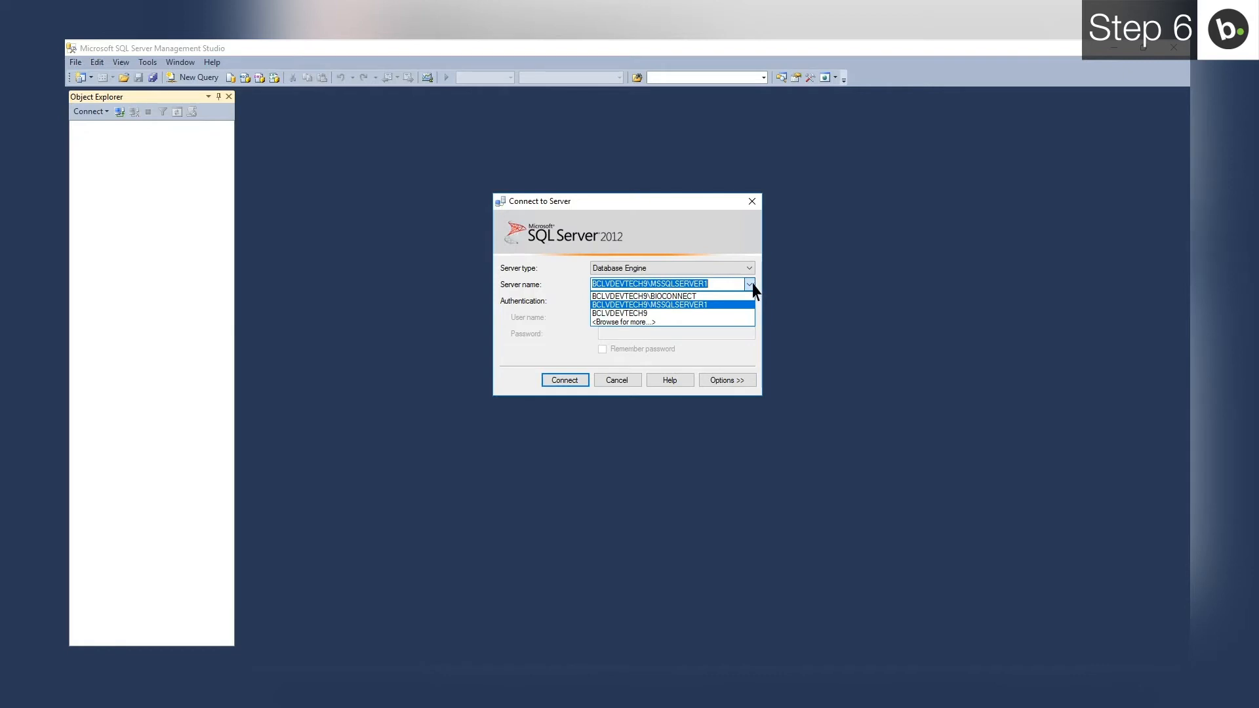
{"action": "left_click", "coordinate": [655, 296]}
{"action": "left_click", "coordinate": [568, 381]}
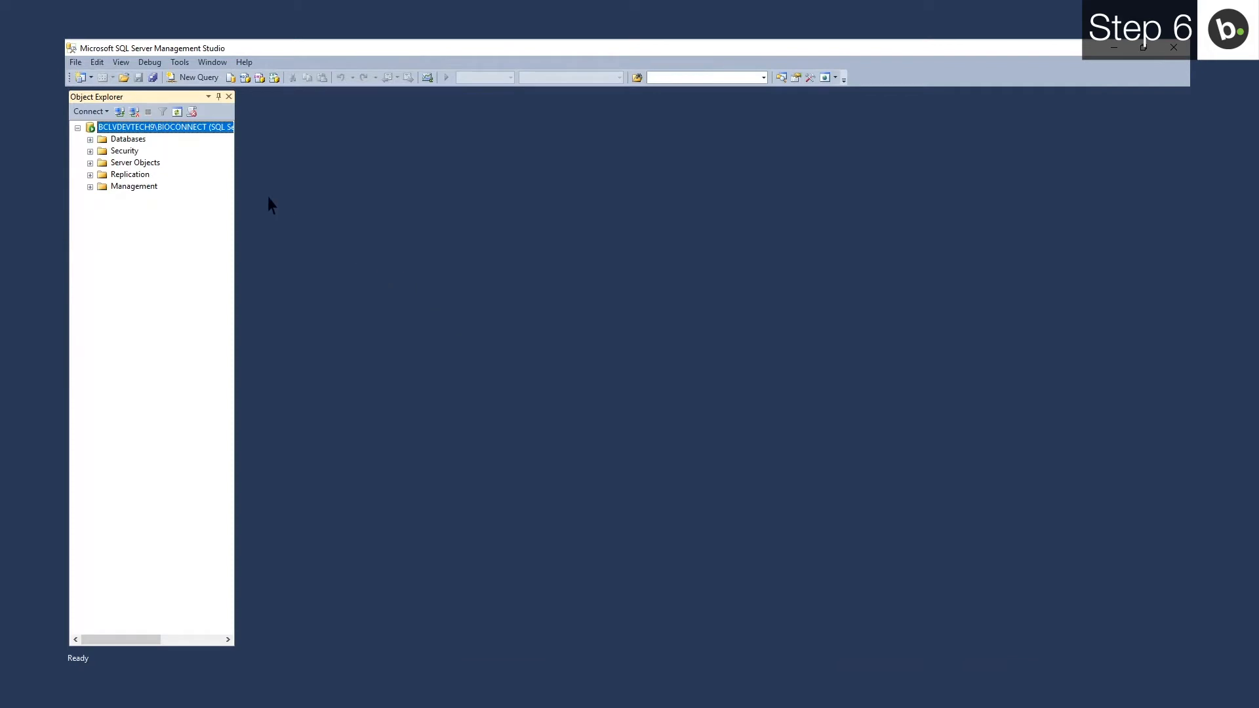
{"action": "right_click", "coordinate": [154, 134]}
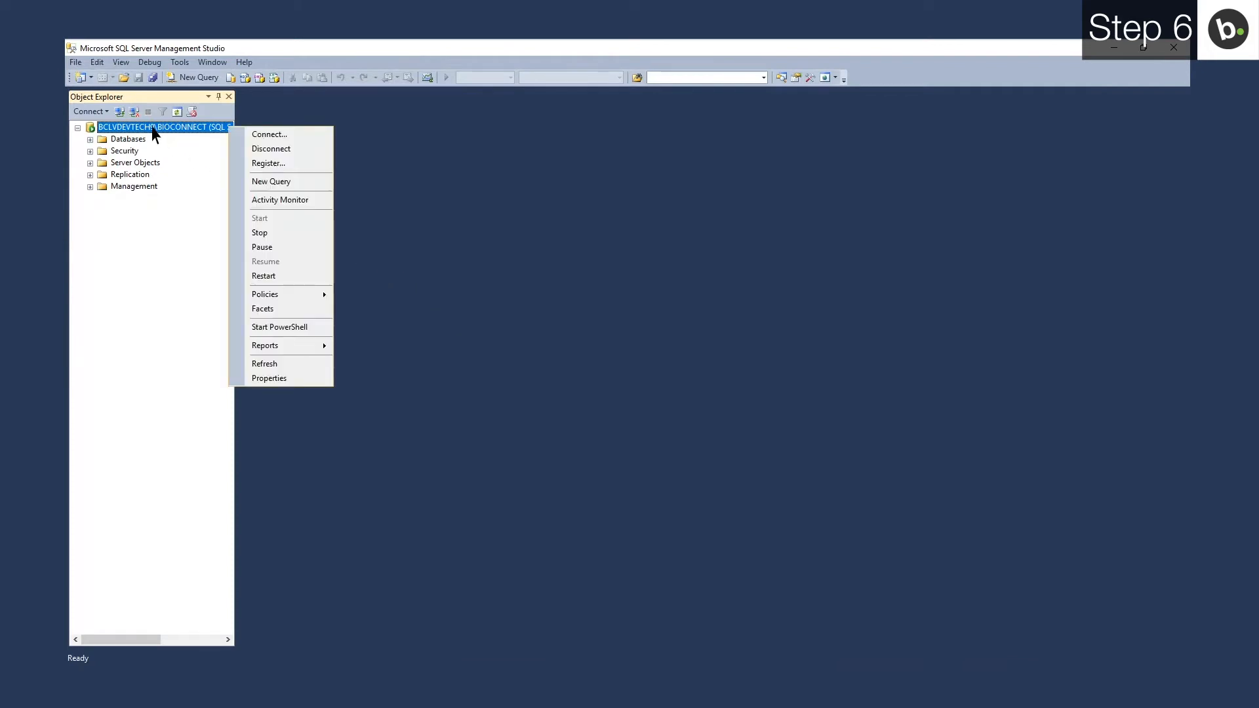
{"action": "left_click", "coordinate": [283, 379]}
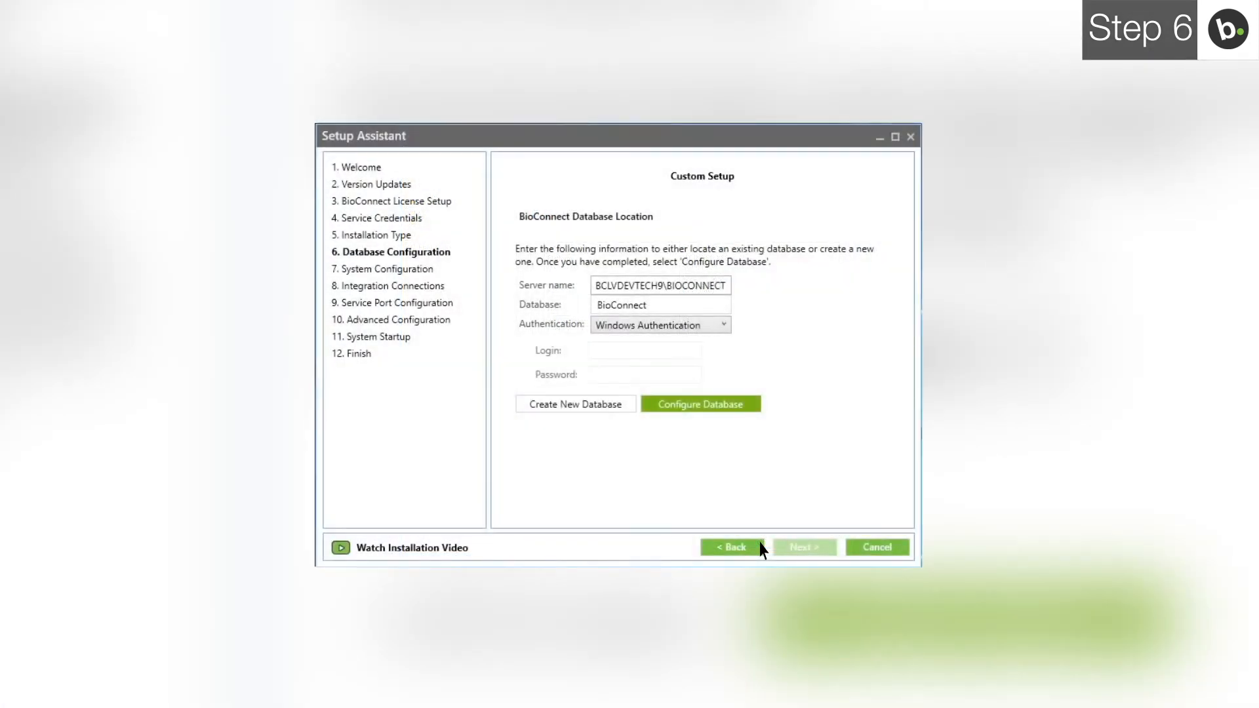
Create and configure a new database named BioConnect5.
{"action": "left_click", "coordinate": [649, 306]}
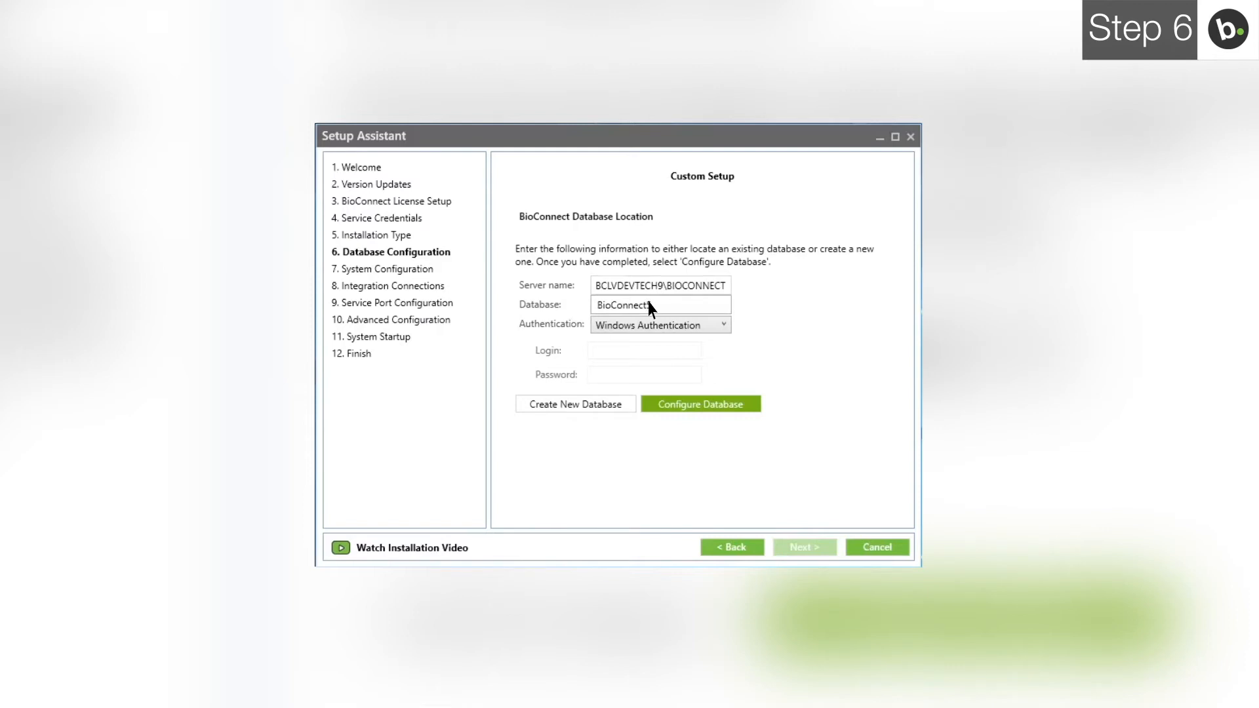
{"action": "type", "text": "5"}
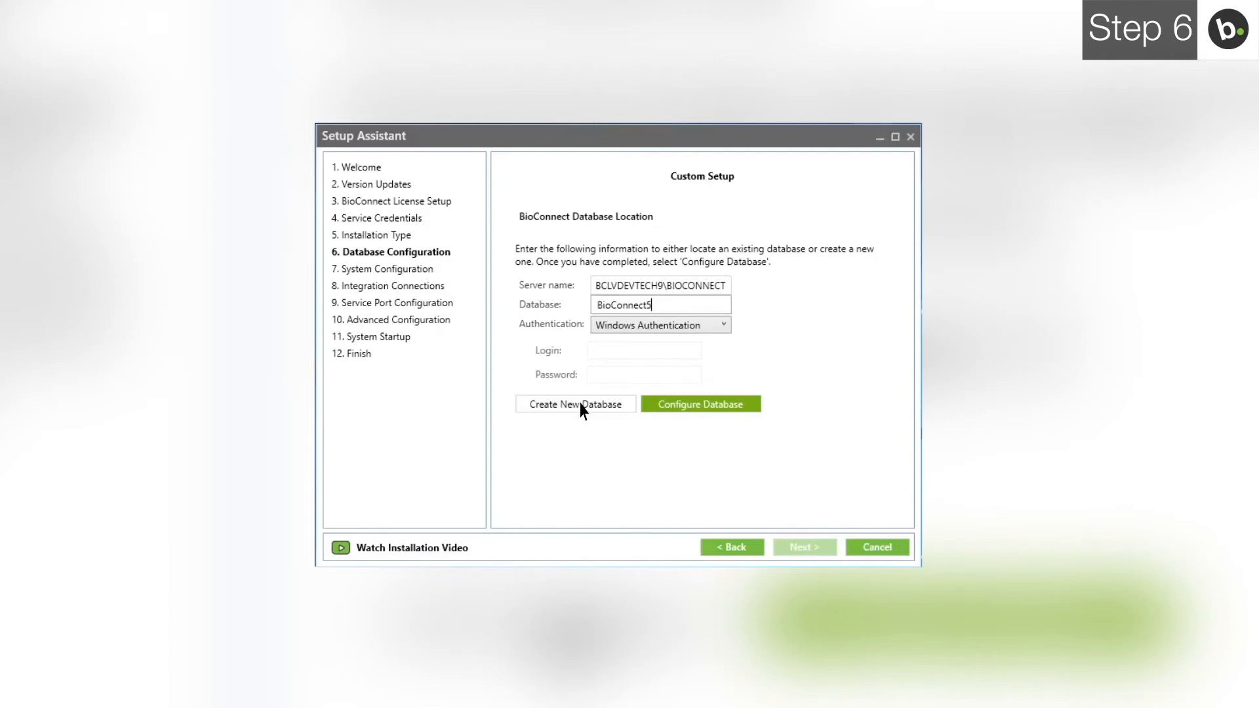
{"action": "left_click", "coordinate": [581, 405]}
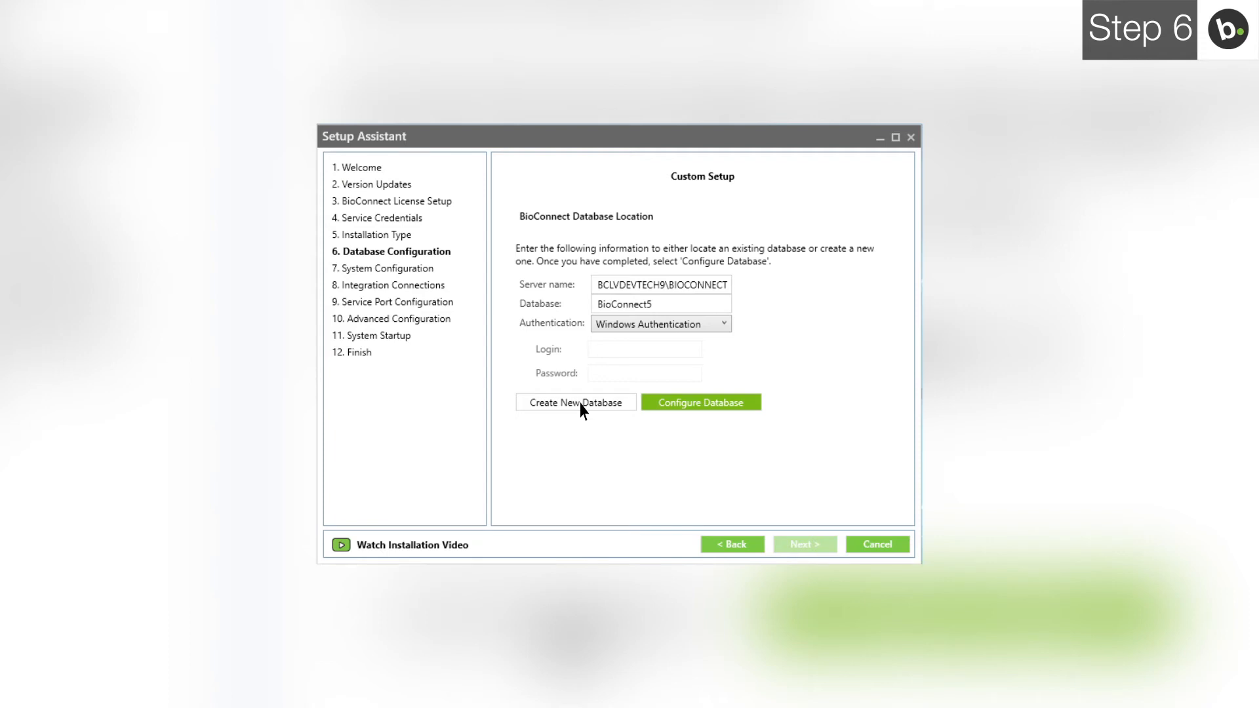
{"action": "left_click", "coordinate": [581, 406]}
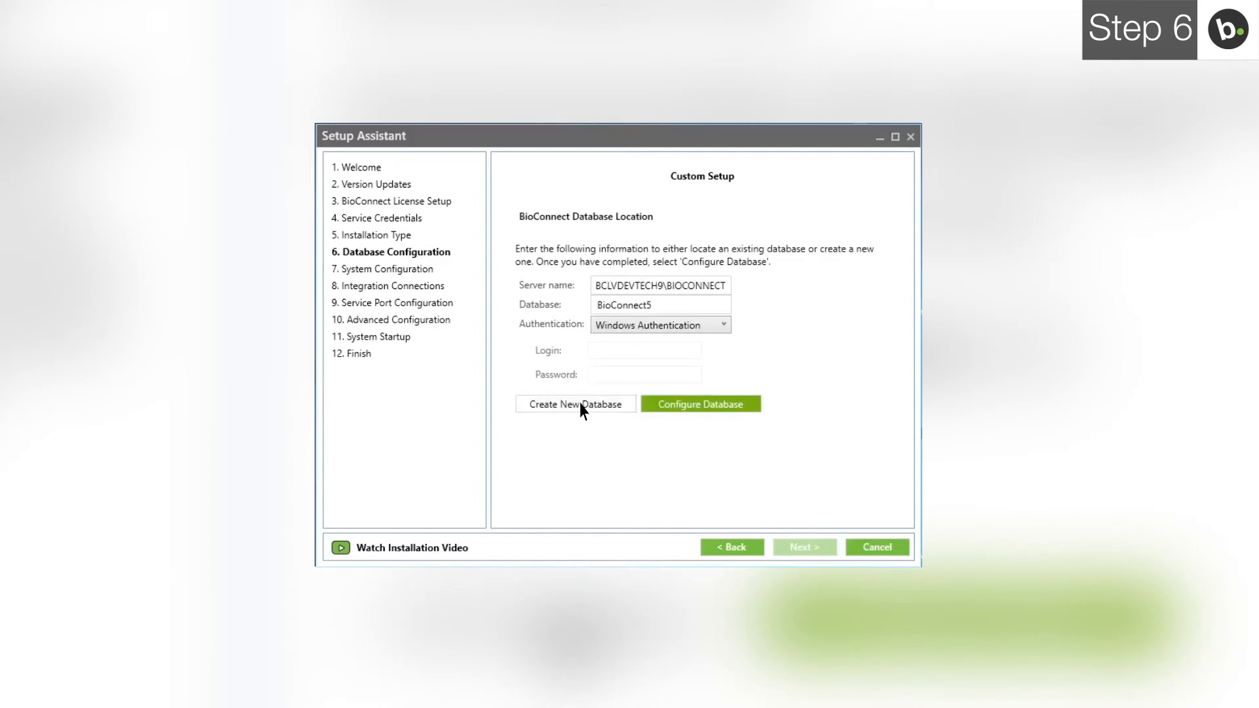
{"action": "left_click", "coordinate": [701, 405]}
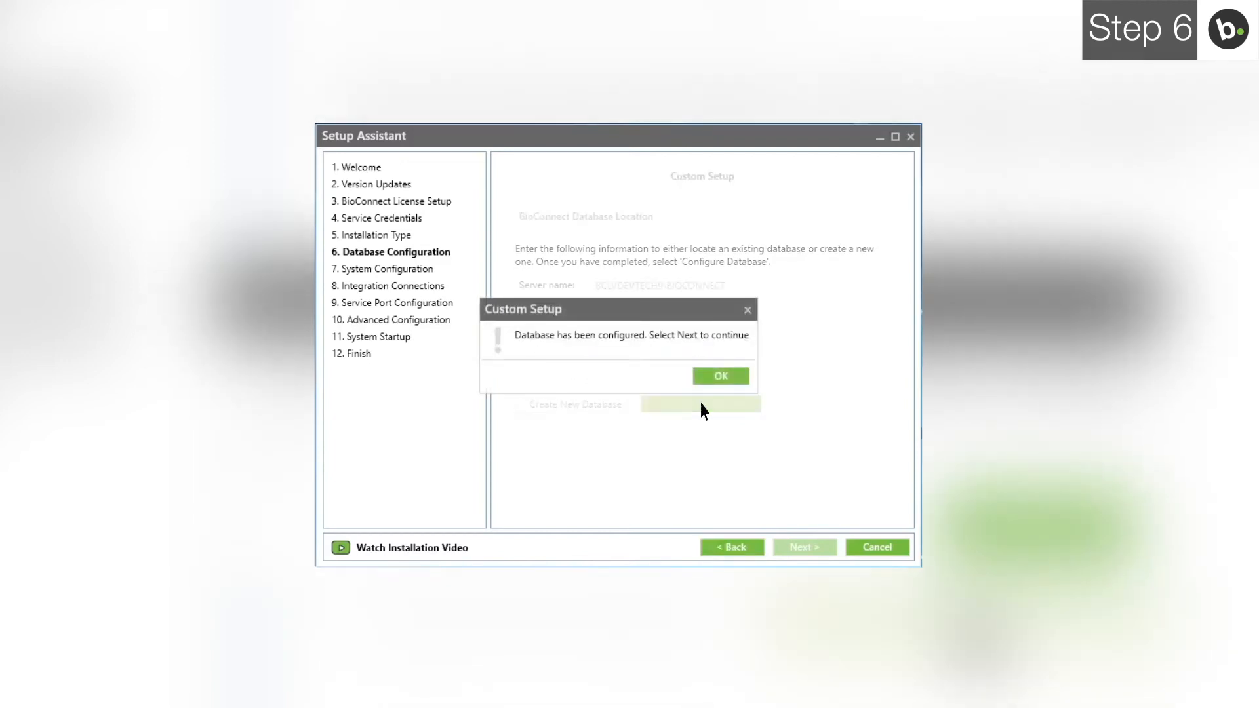
{"action": "left_click", "coordinate": [723, 378]}
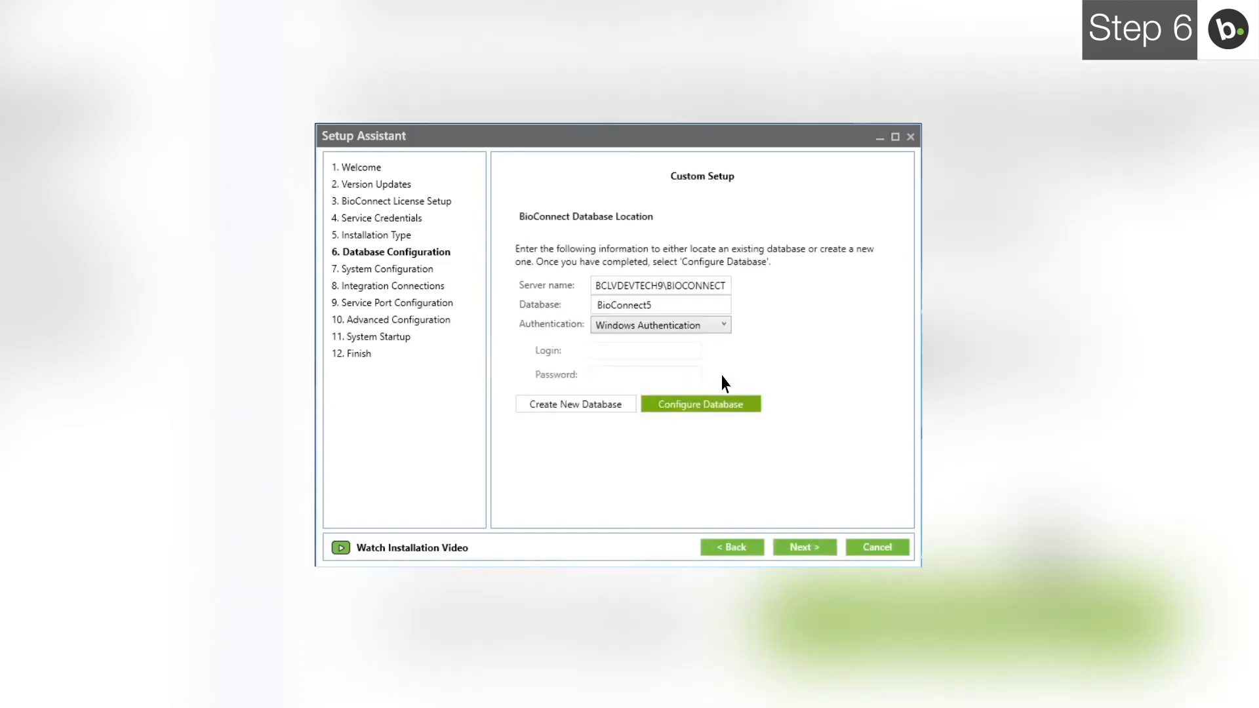
Keep the default system settings and select Keyscan Aurora as the access control system.
{"action": "left_click", "coordinate": [805, 548]}
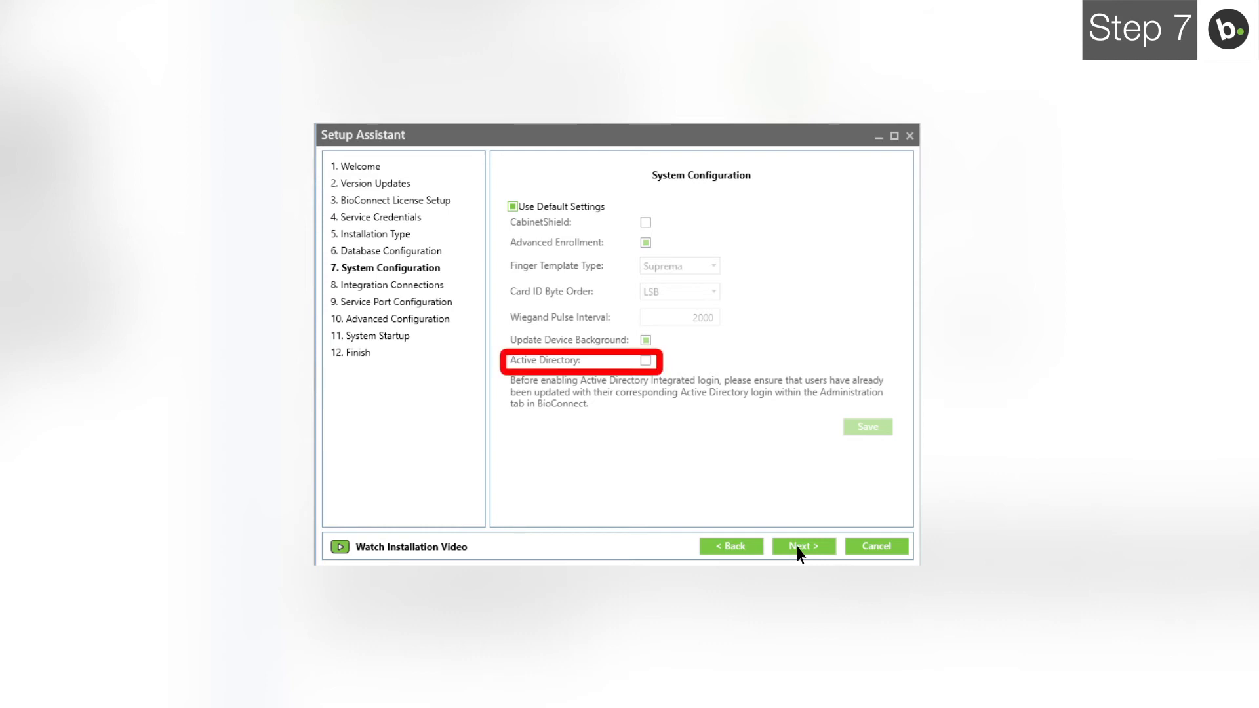
{"action": "left_click", "coordinate": [798, 549]}
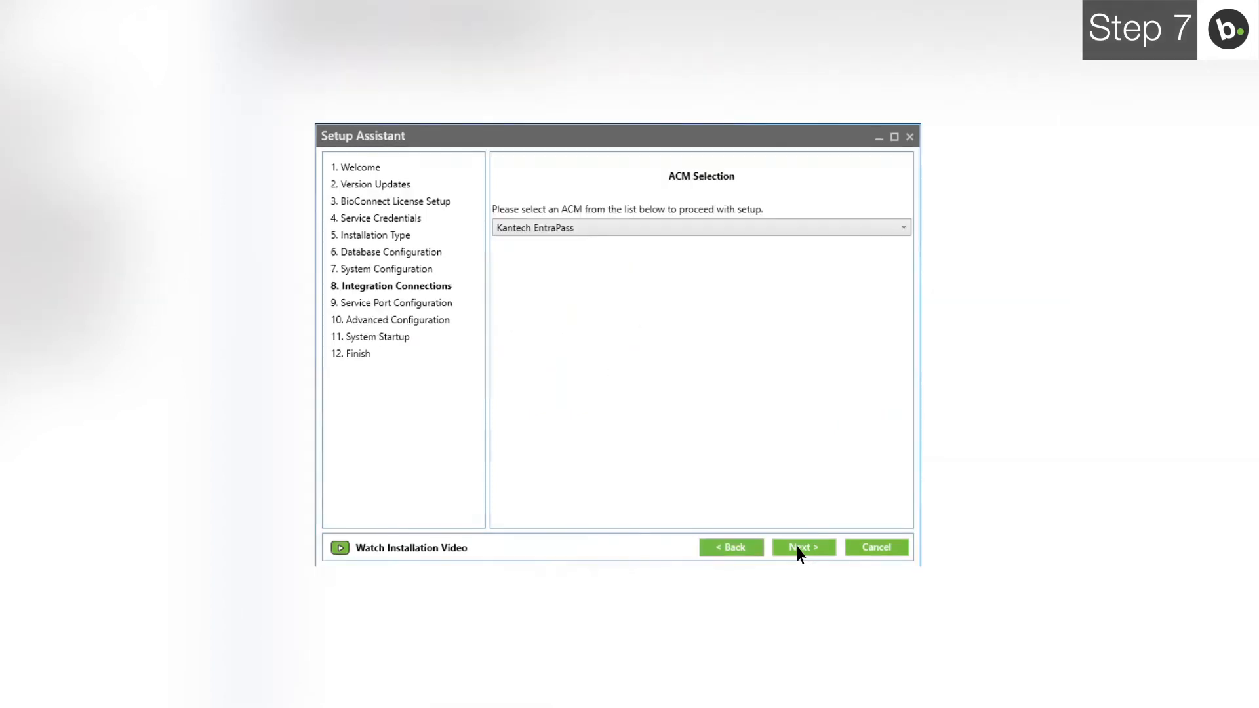
{"action": "left_click", "coordinate": [698, 229]}
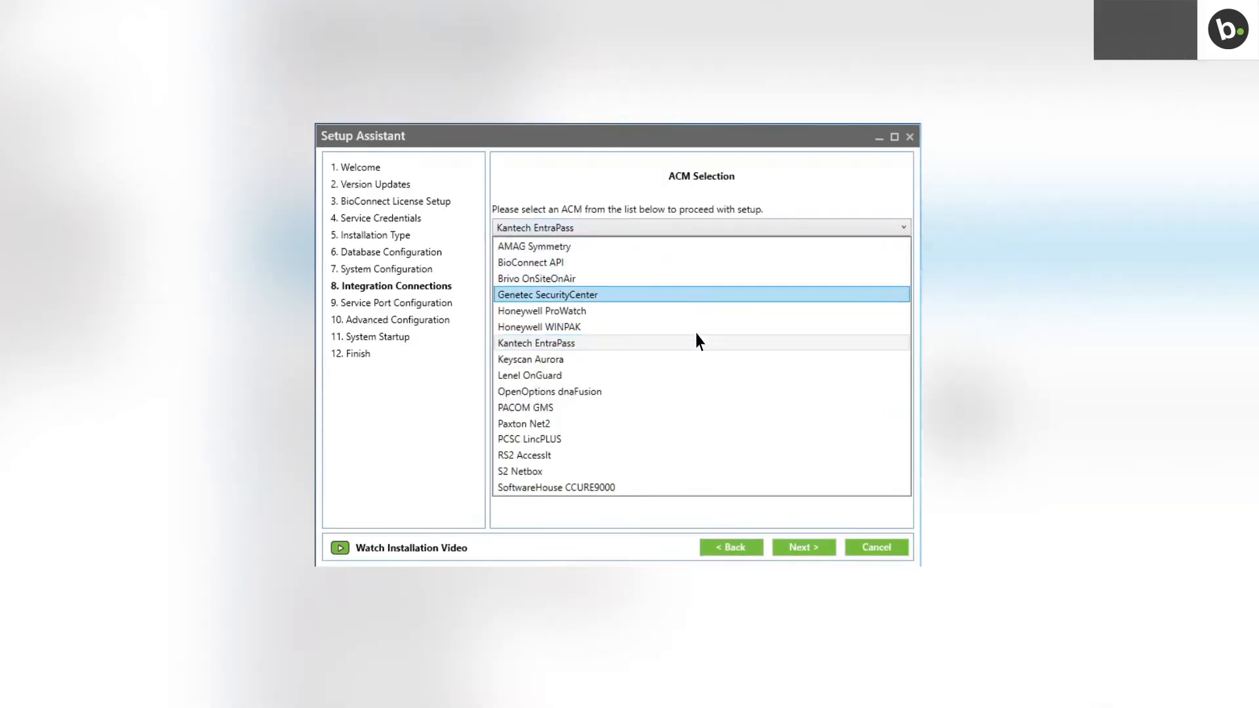
{"action": "left_click", "coordinate": [699, 360]}
Enter KeyScan server name BCLVDEVKEYSCAN with the KeyScan account username and password.
{"action": "left_click", "coordinate": [801, 549]}
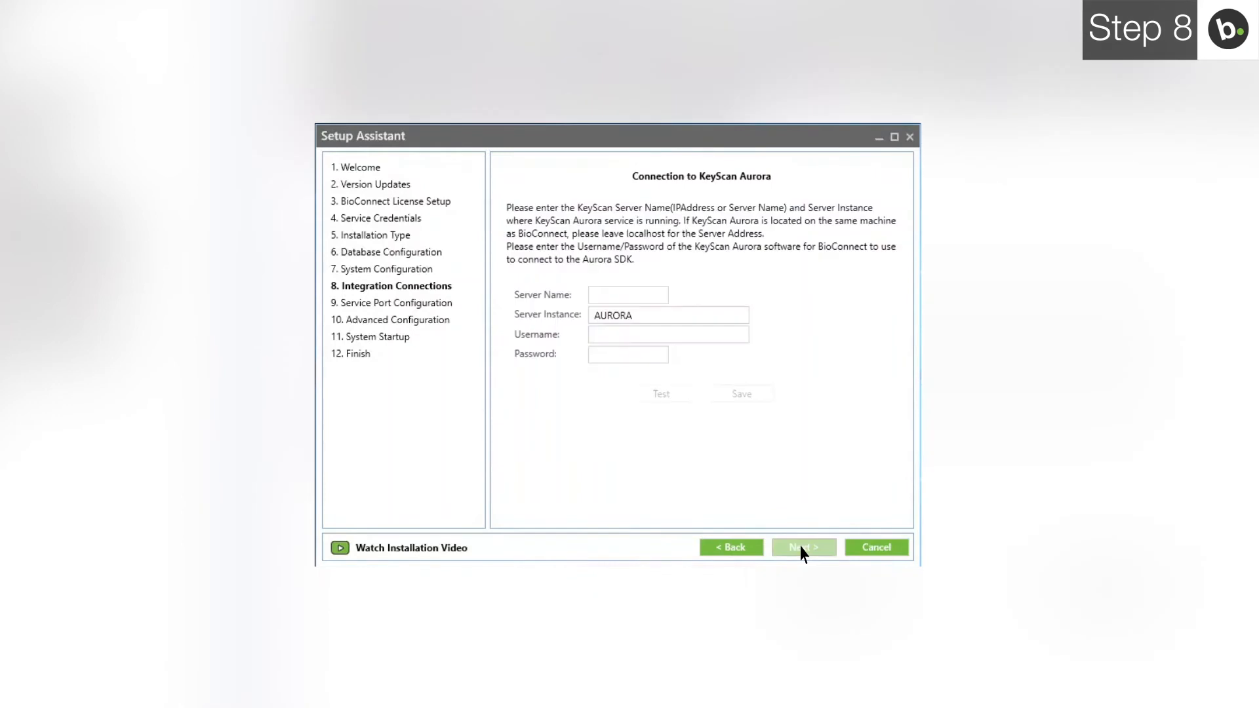
{"action": "left_click", "coordinate": [623, 296]}
{"action": "type", "text": "BCLVDEVKE"}
{"action": "type", "text": "YSCAN"}
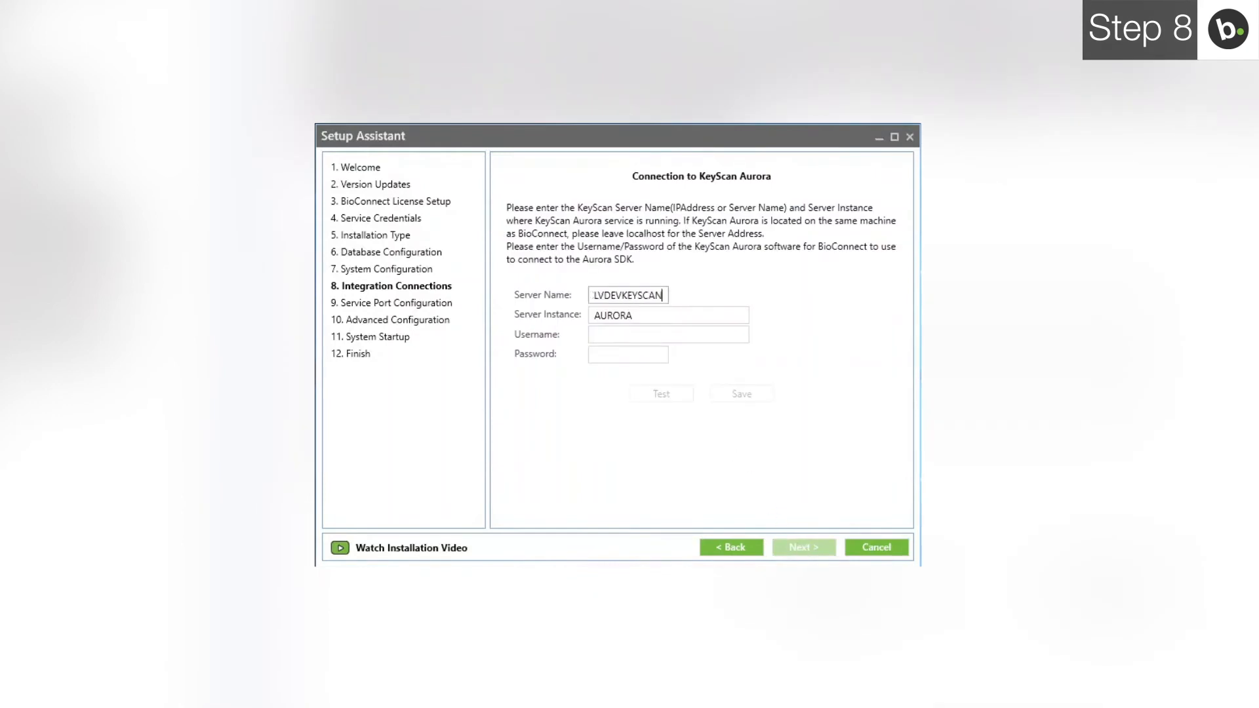
{"action": "key", "text": "Tab"}
{"action": "key", "text": "Tab"}
{"action": "type", "text": "Keyscan"}
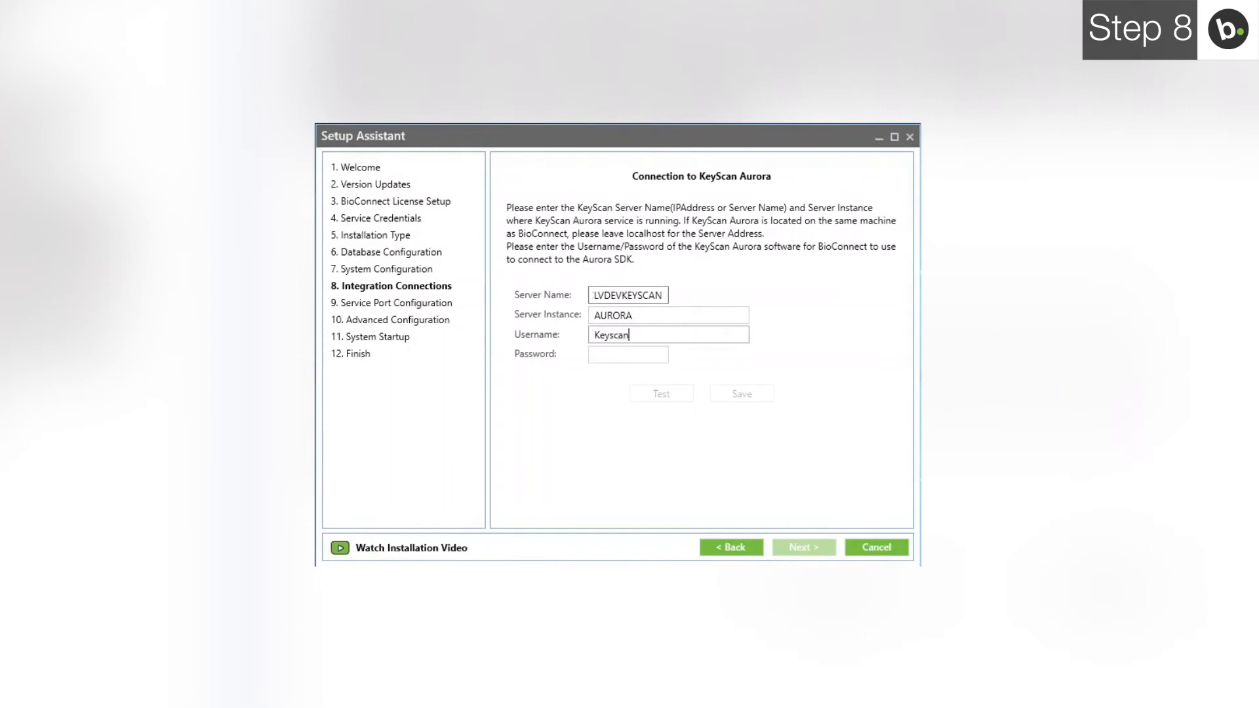
{"action": "key", "text": "Tab"}
{"action": "type", "text": "*******"}
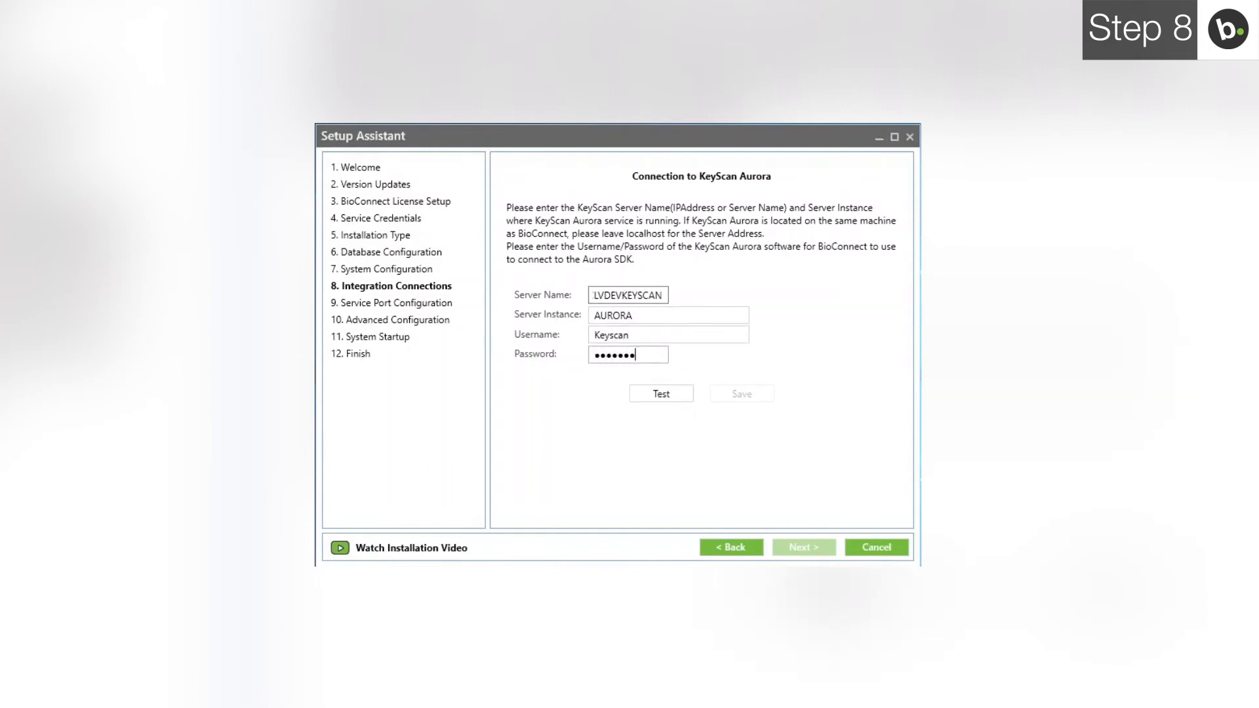
Test the KeyScan Aurora connection past the version warning, then save the settings.
{"action": "left_click", "coordinate": [659, 395]}
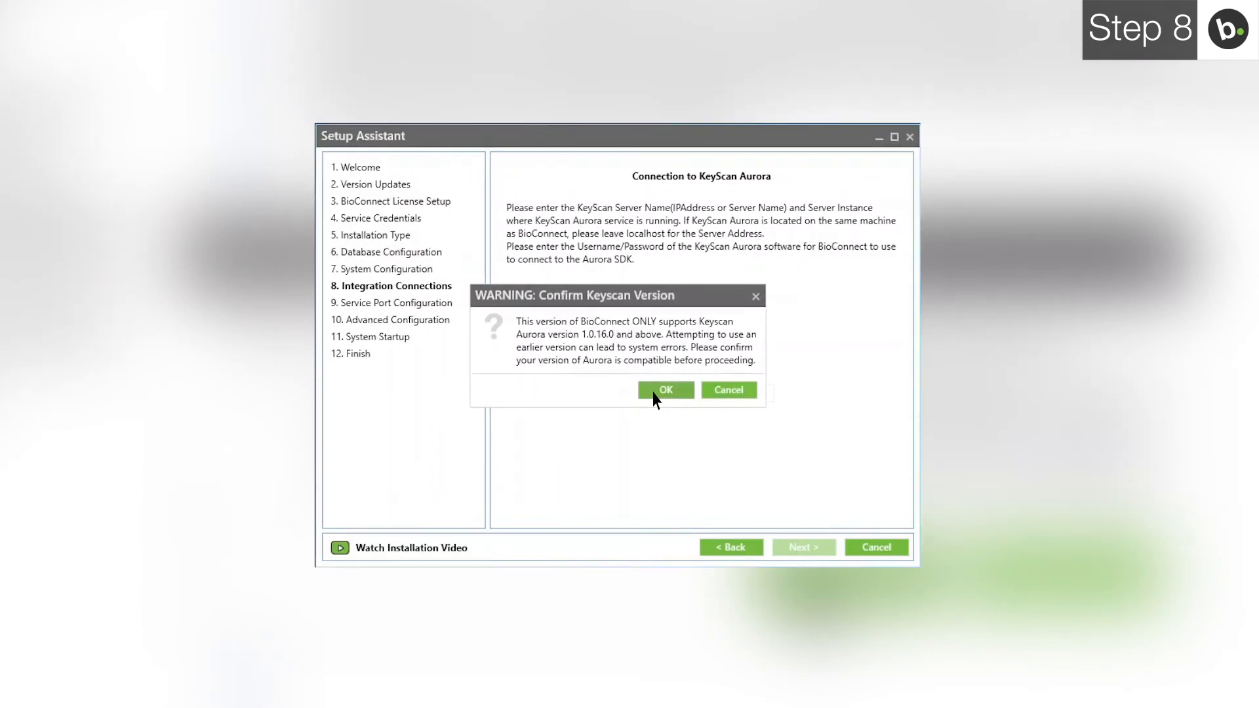
{"action": "left_click", "coordinate": [653, 393]}
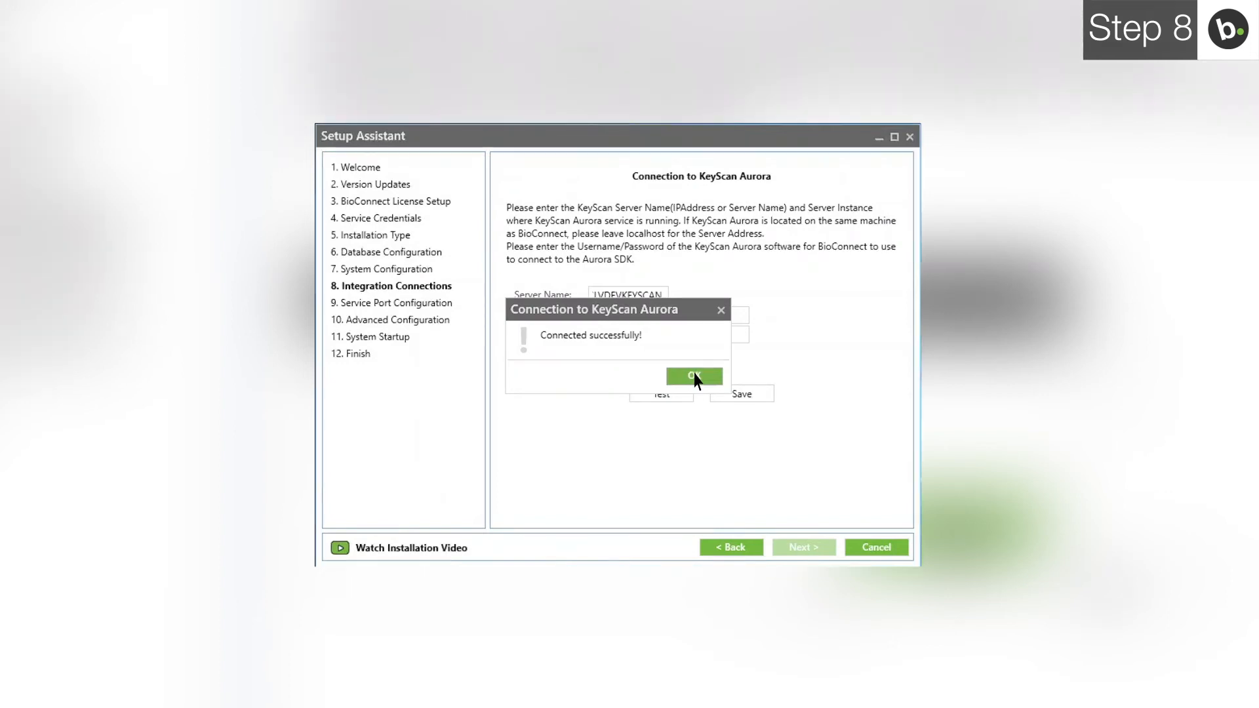
{"action": "left_click", "coordinate": [694, 377]}
{"action": "left_click", "coordinate": [740, 396]}
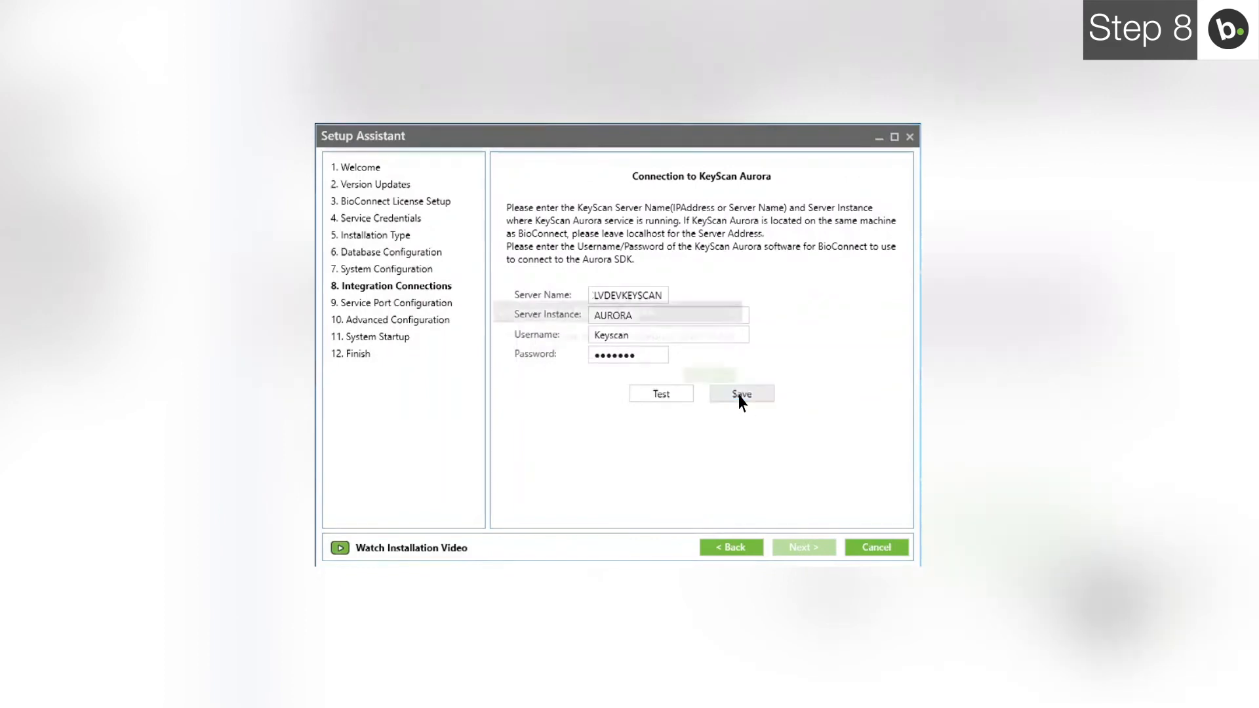
{"action": "left_click", "coordinate": [714, 378]}
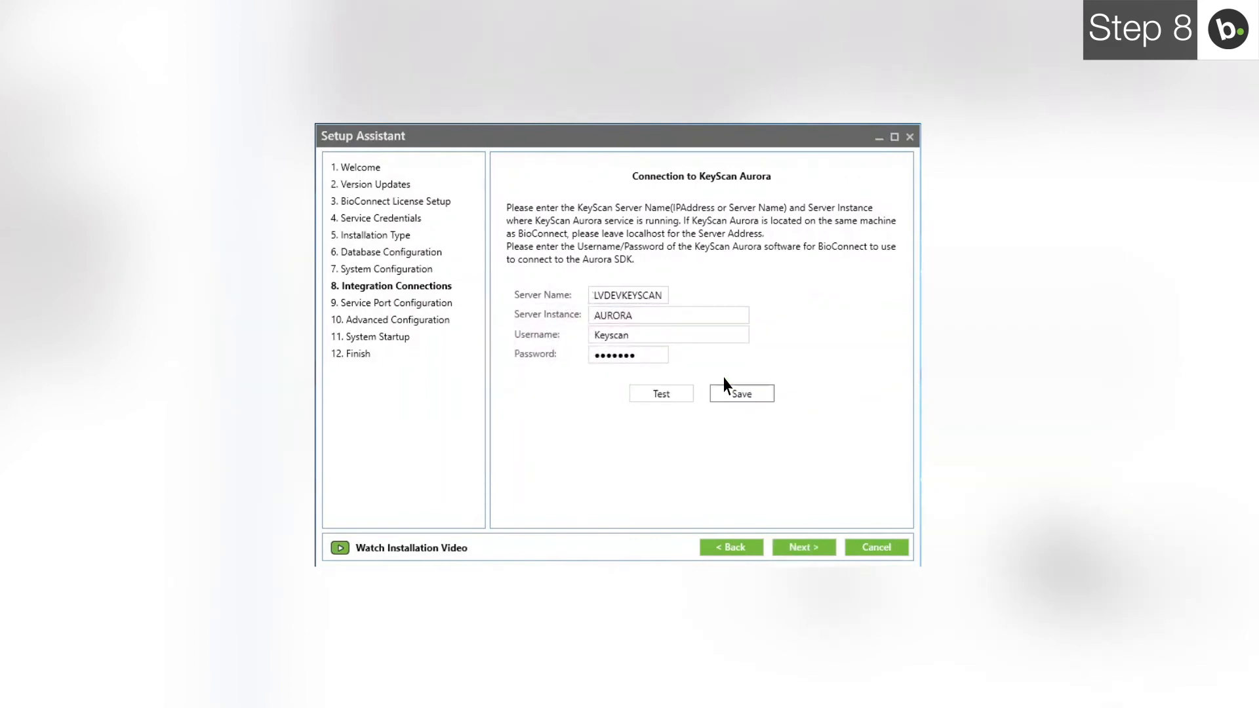
{"action": "left_click", "coordinate": [799, 550]}
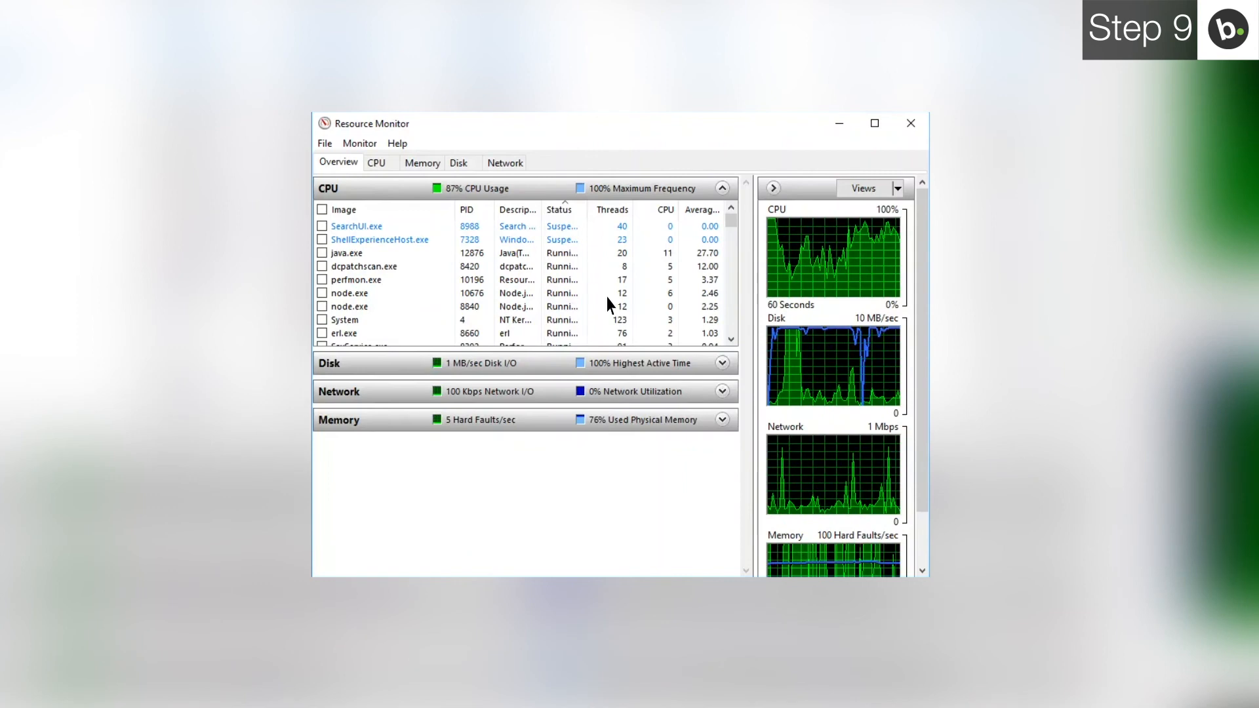
Expand Listening Ports on Resource Monitor's Network tab to see which process uses port 51212.
{"action": "left_click", "coordinate": [505, 164]}
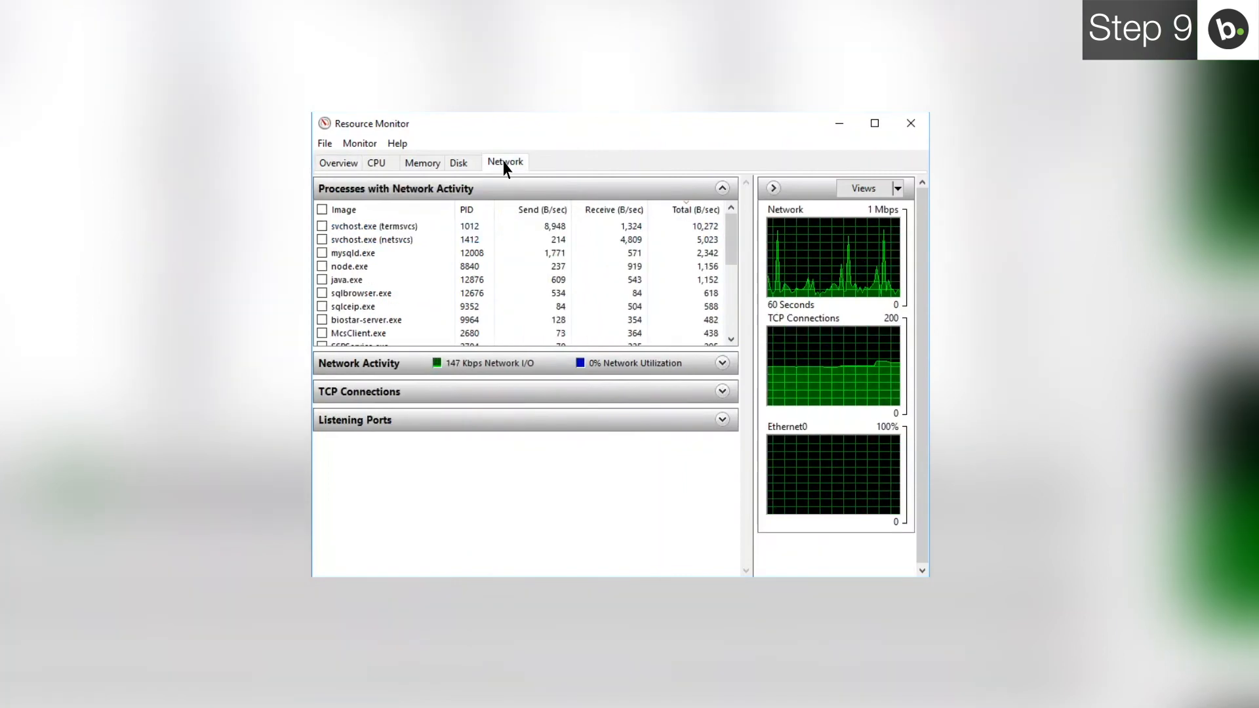
{"action": "left_click", "coordinate": [503, 421]}
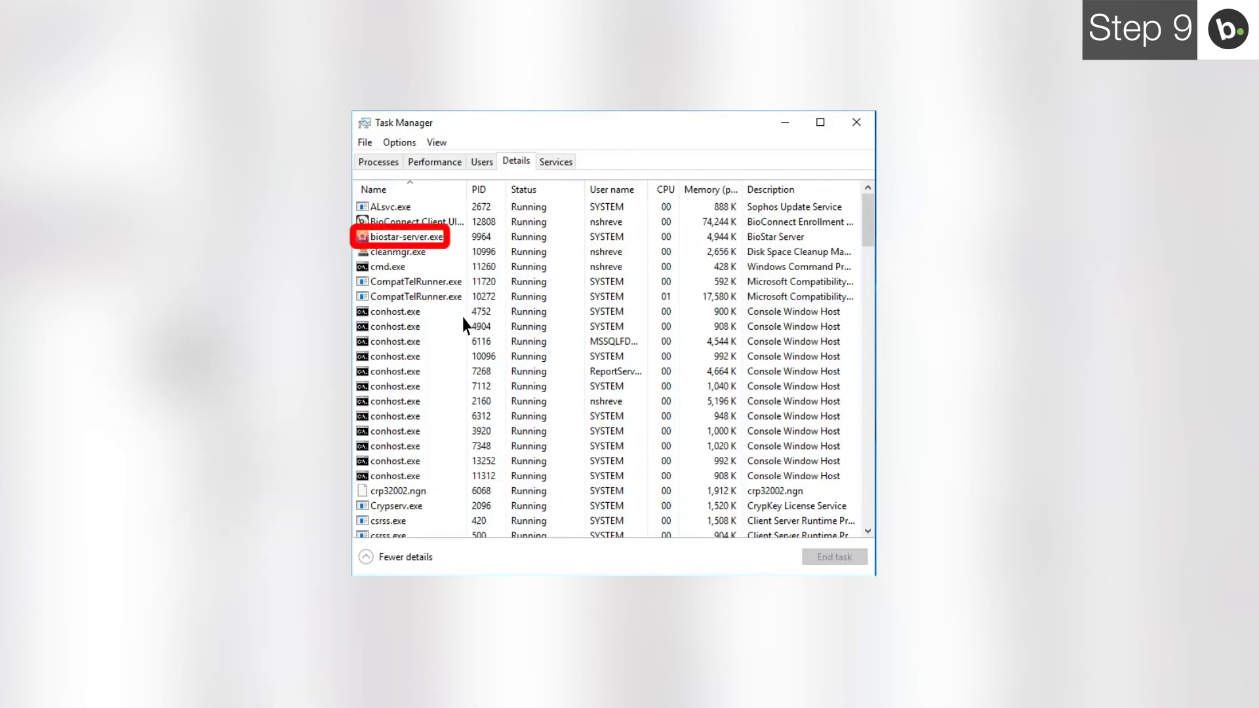
End the biostar-server.exe process from Task Manager's Details list to free port 51212.
{"action": "left_click", "coordinate": [431, 239]}
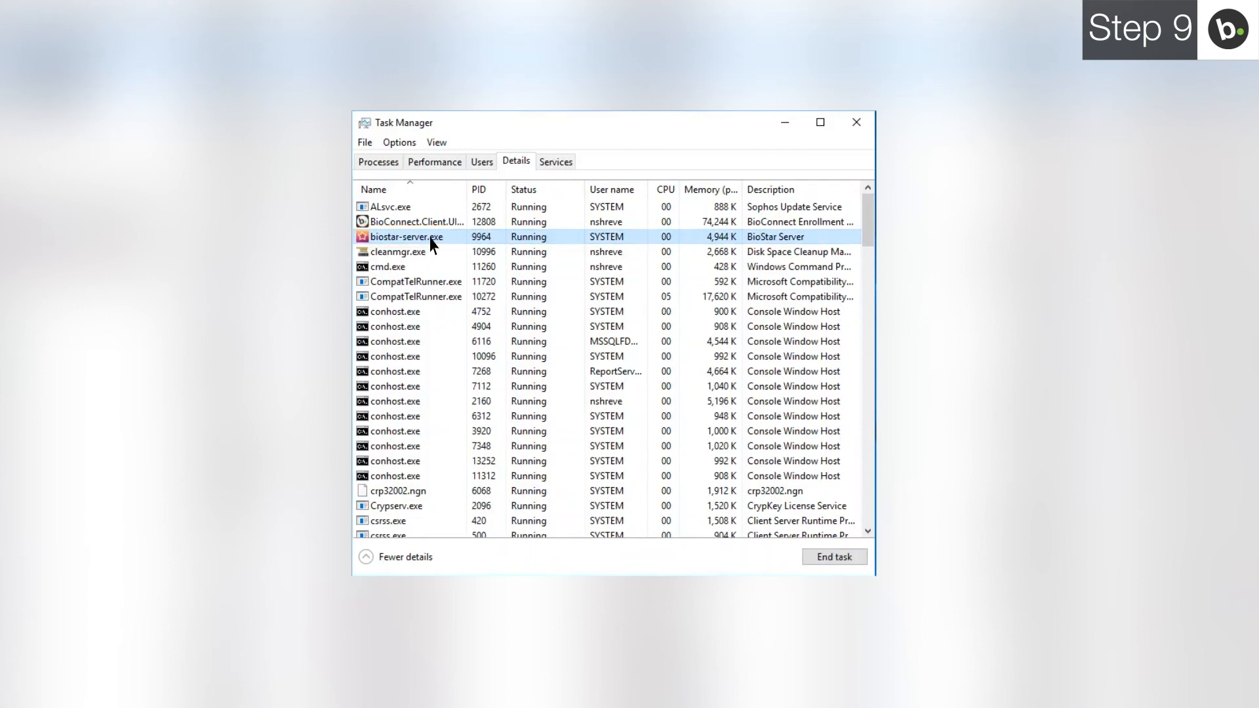
{"action": "left_click", "coordinate": [834, 556]}
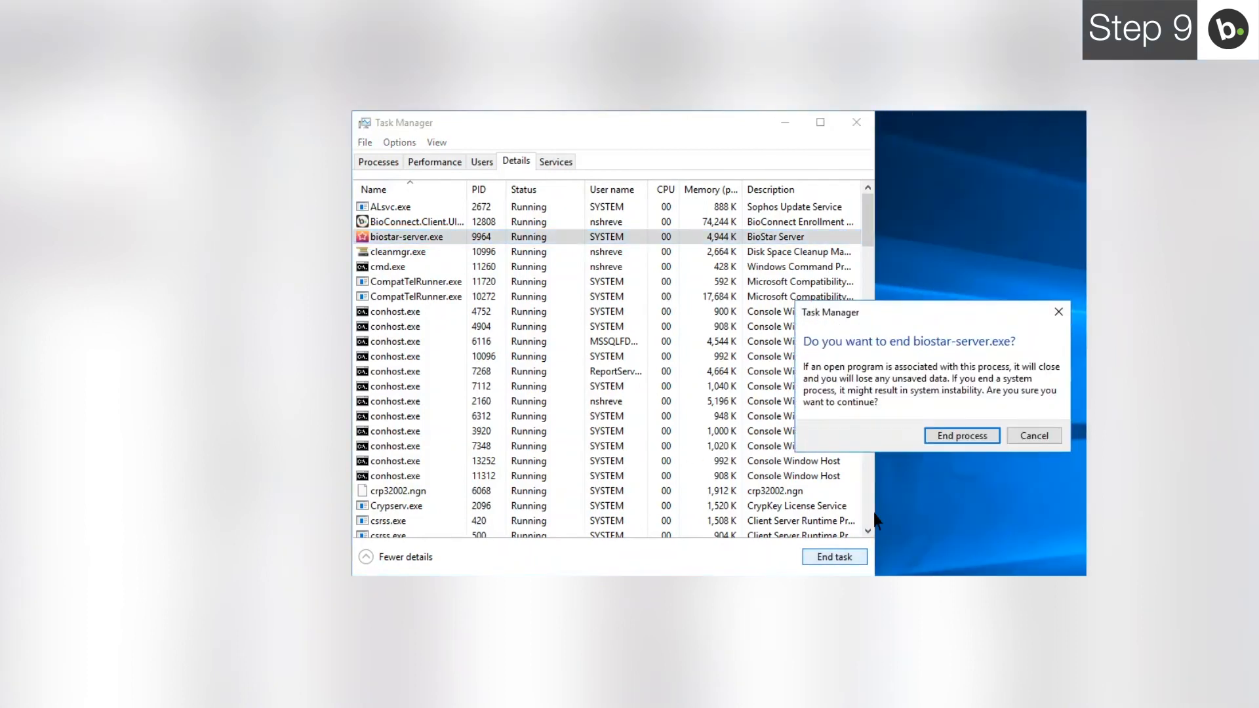
{"action": "left_click", "coordinate": [957, 437]}
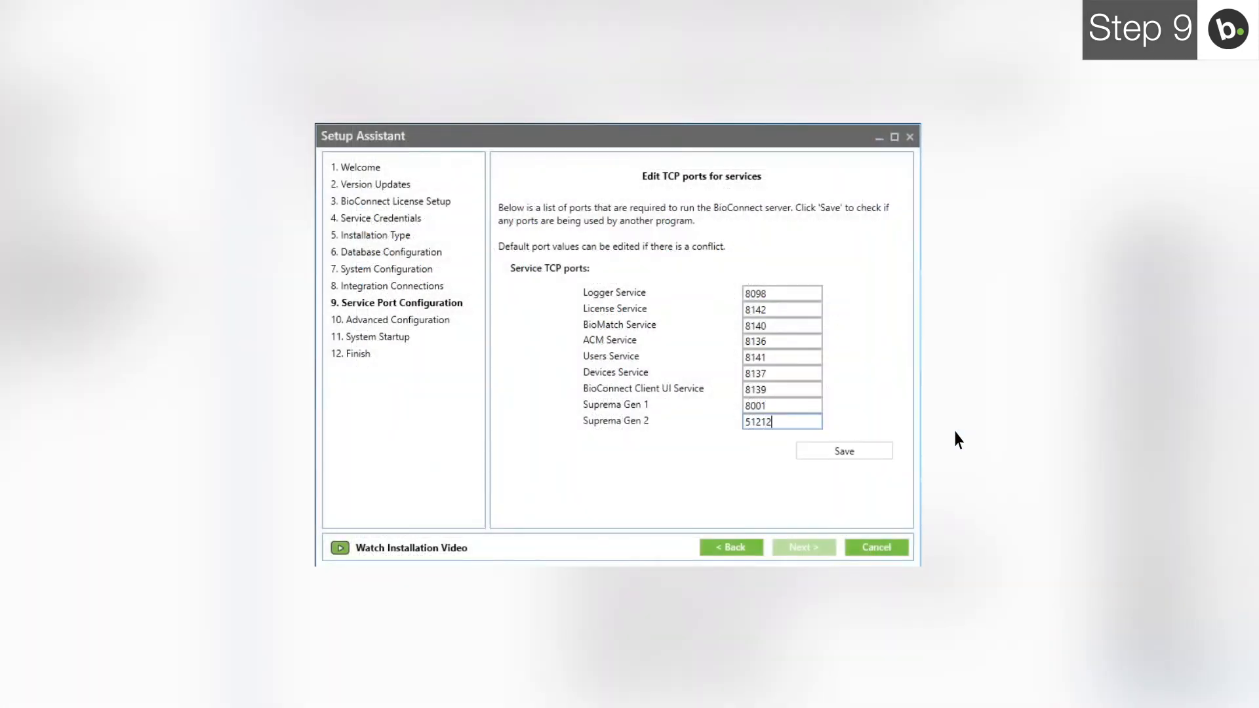
Save the service port settings with Suprema Gen 2 on 51212, then go to Advanced Configuration.
{"action": "left_click", "coordinate": [837, 451]}
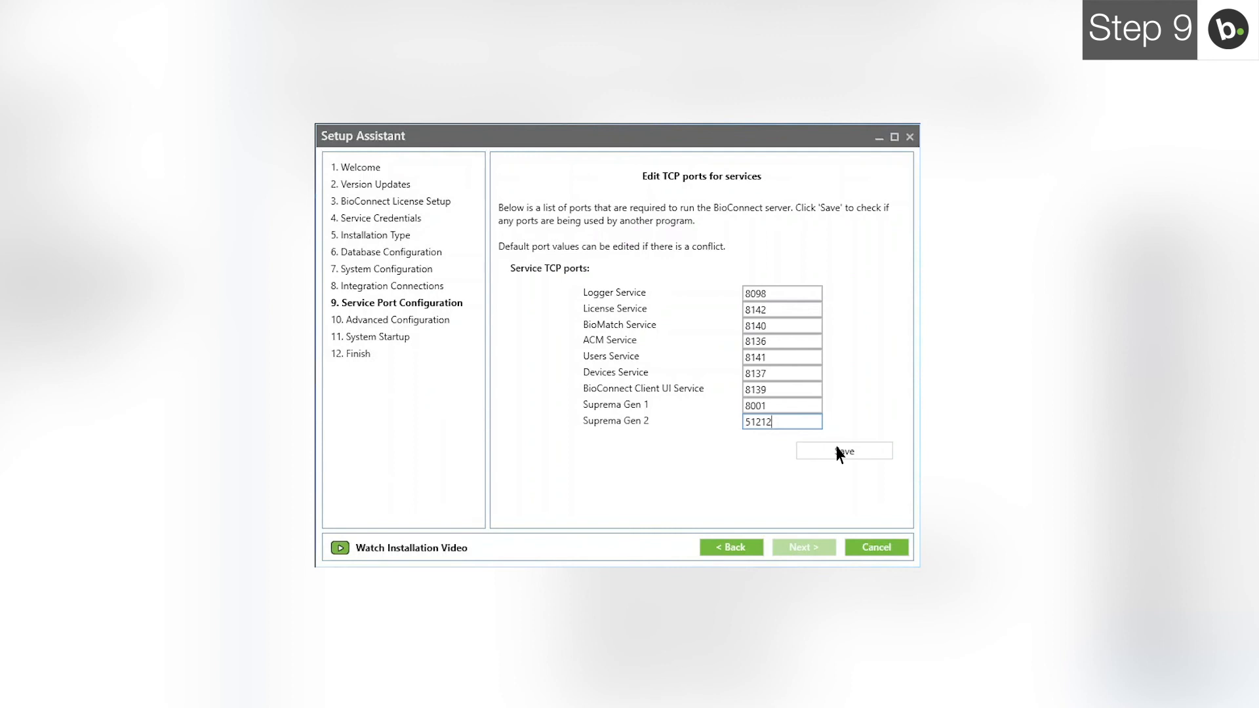
{"action": "left_click", "coordinate": [839, 452]}
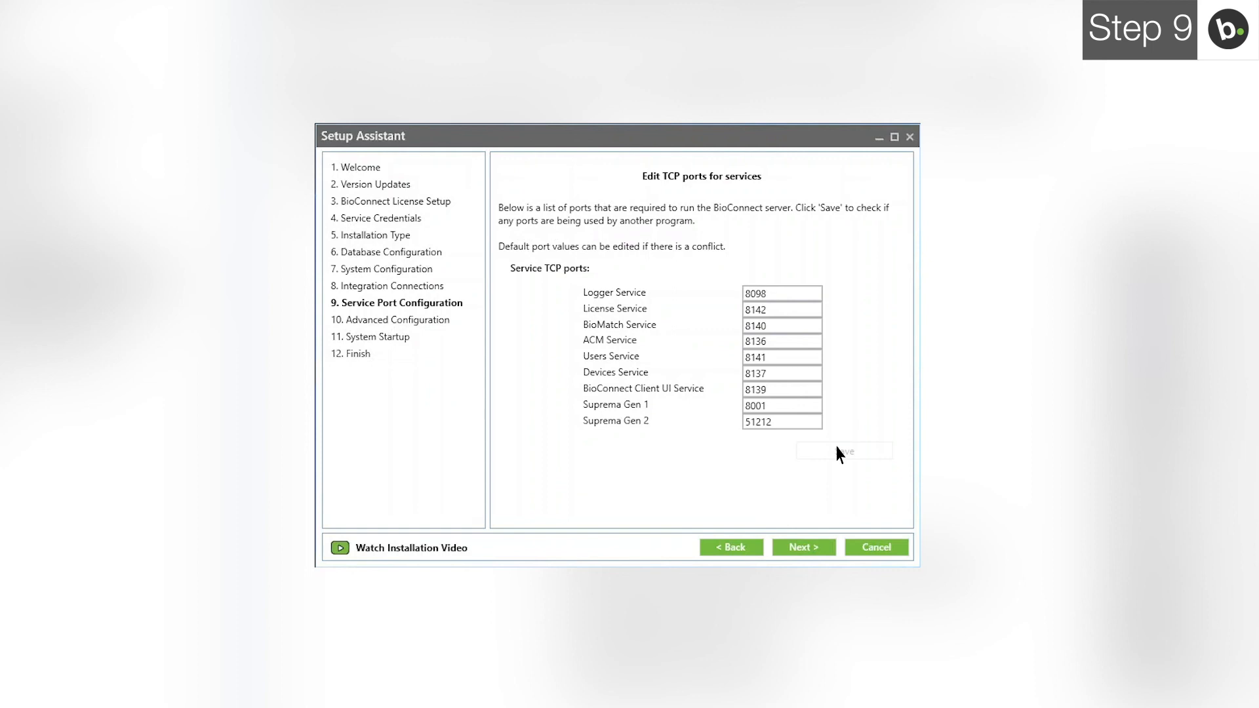
{"action": "left_click", "coordinate": [822, 549]}
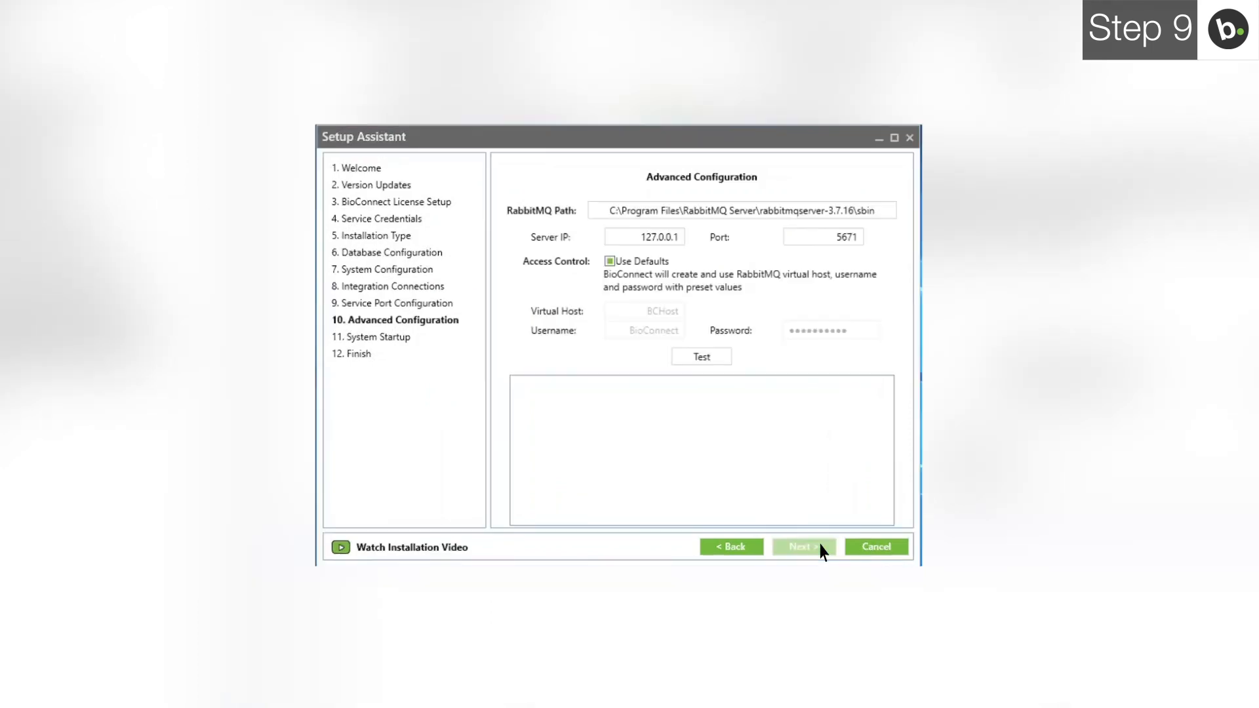
Change the RabbitMQ server IP from 127.0.0.1 to 10.0.60.133, test it, and continue.
{"action": "left_click", "coordinate": [646, 243]}
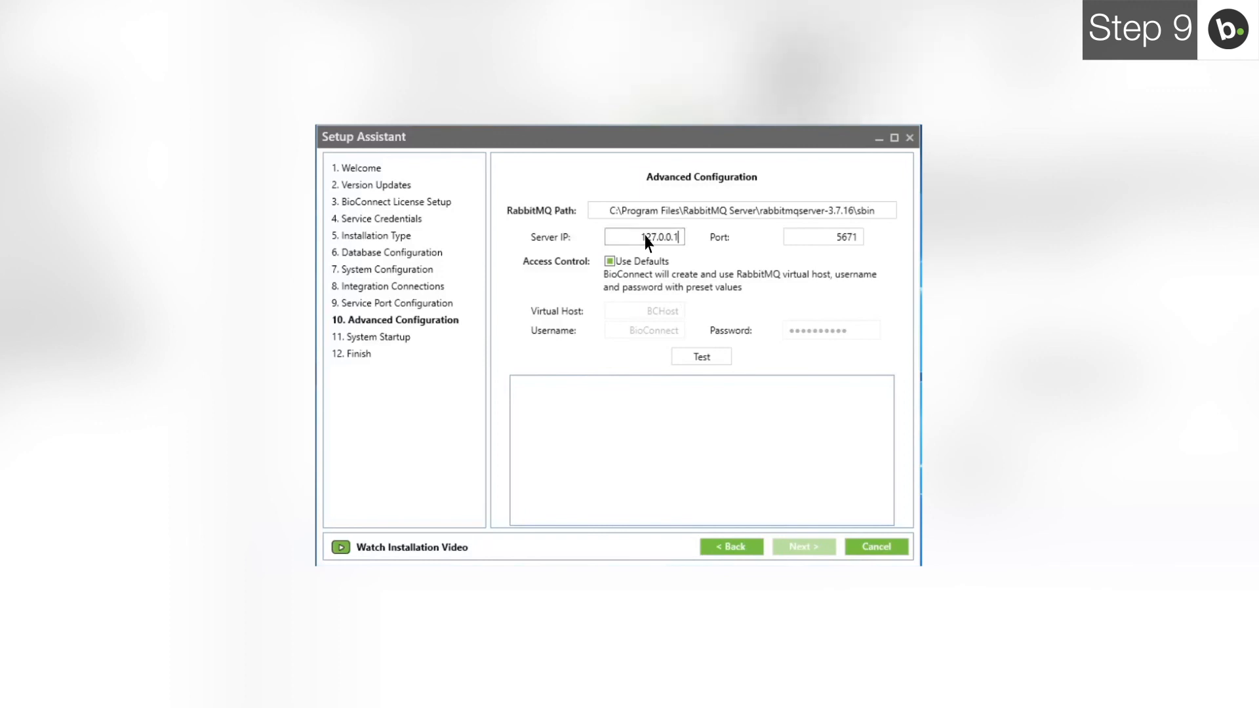
{"action": "key", "text": "BackSpace"}
{"action": "key", "text": "BackSpace"}
{"action": "key", "text": "BackSpace"}
{"action": "key", "text": "BackSpace"}
{"action": "key", "text": "BackSpace"}
{"action": "key", "text": "BackSpace"}
{"action": "key", "text": "BackSpace"}
{"action": "key", "text": "BackSpace"}
{"action": "type", "text": "0.0"}
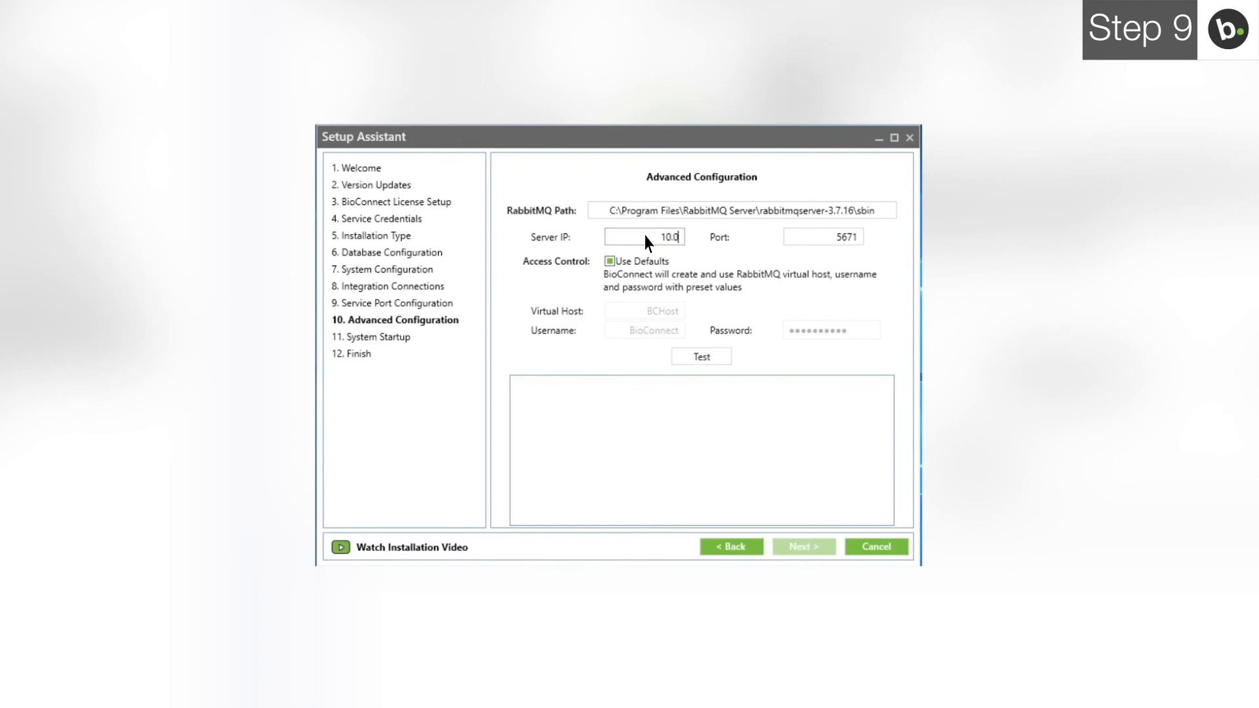
{"action": "type", "text": ".60.133"}
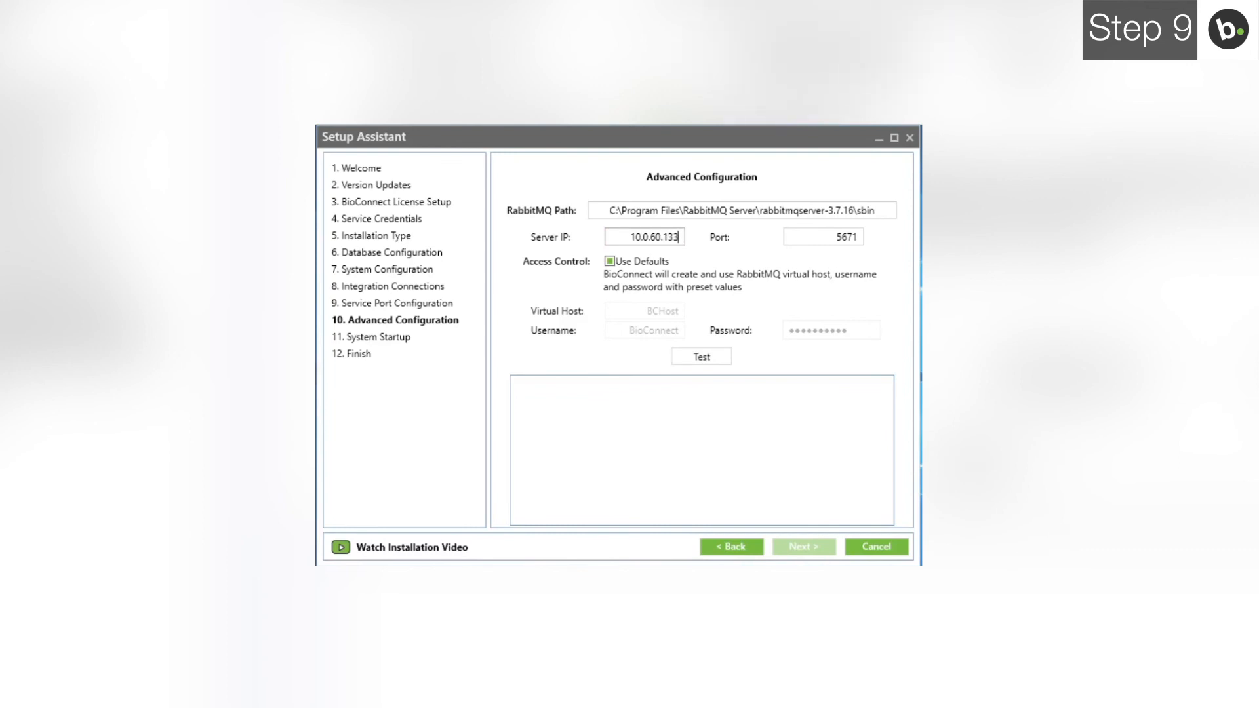
{"action": "left_click", "coordinate": [694, 363]}
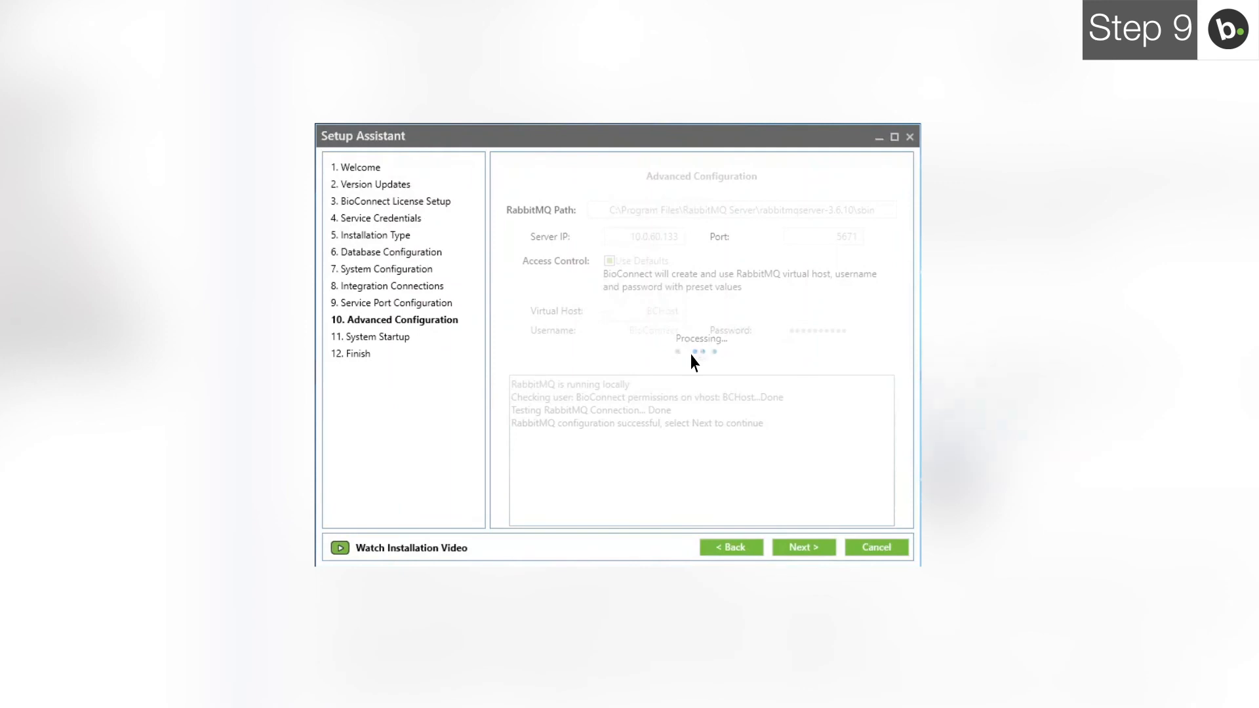
{"action": "left_click", "coordinate": [801, 550]}
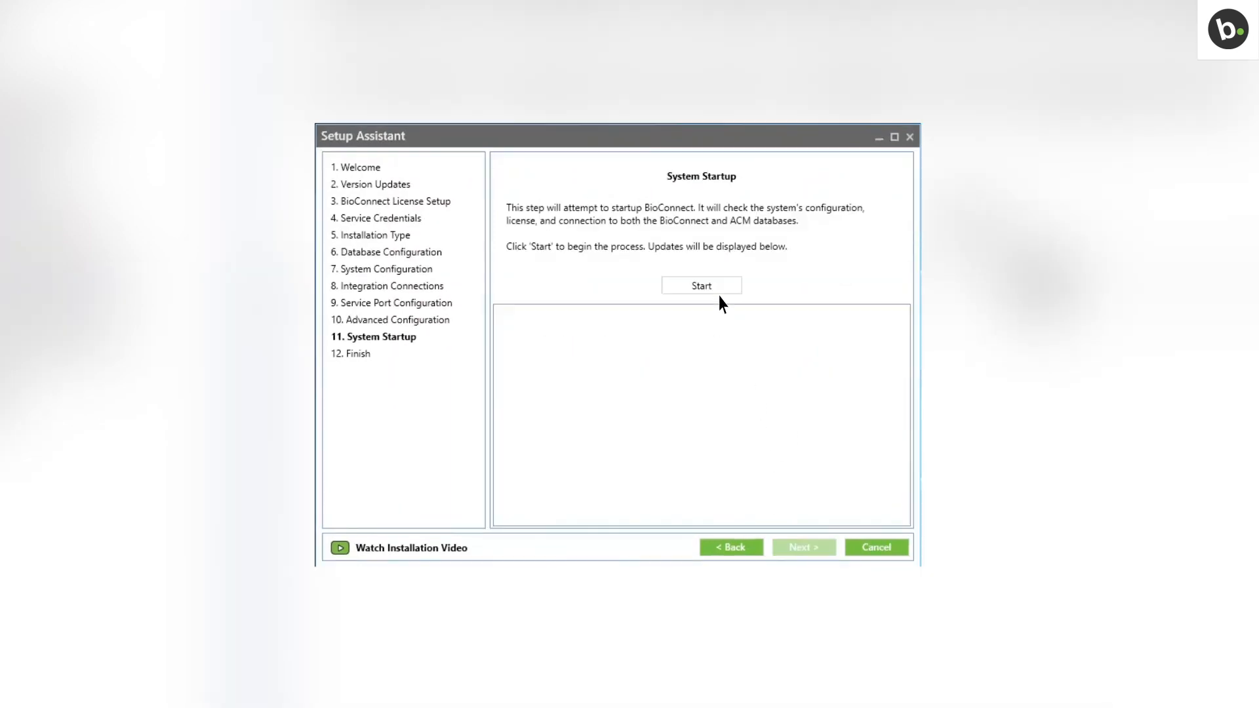
Start the BioConnect system services, then continue through the Finish step to launch the client.
{"action": "left_click", "coordinate": [715, 287]}
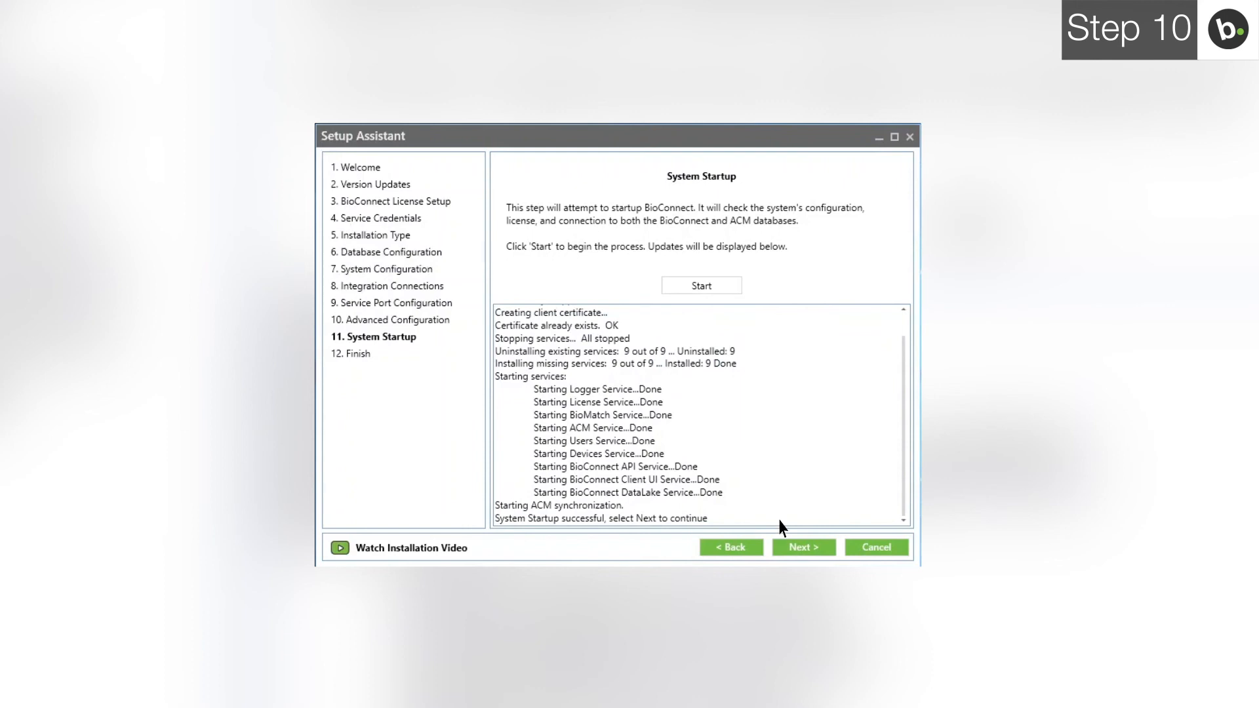
{"action": "left_click", "coordinate": [789, 550]}
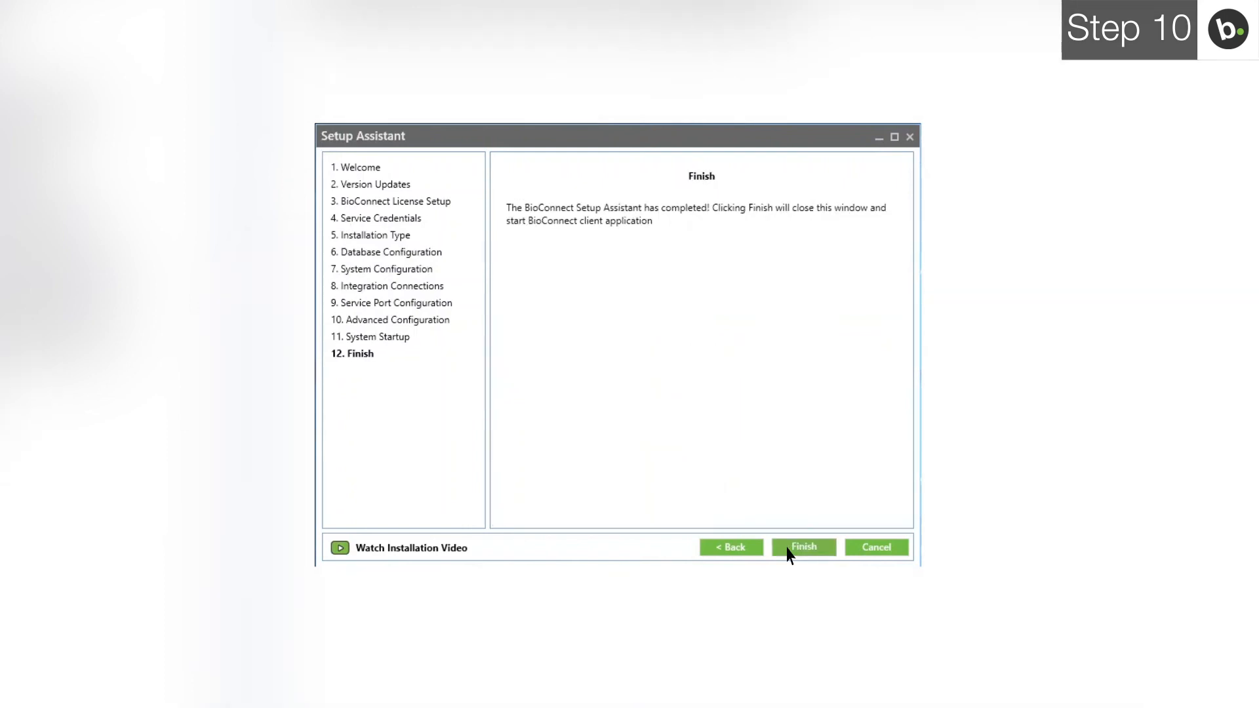
{"action": "left_click", "coordinate": [790, 549]}
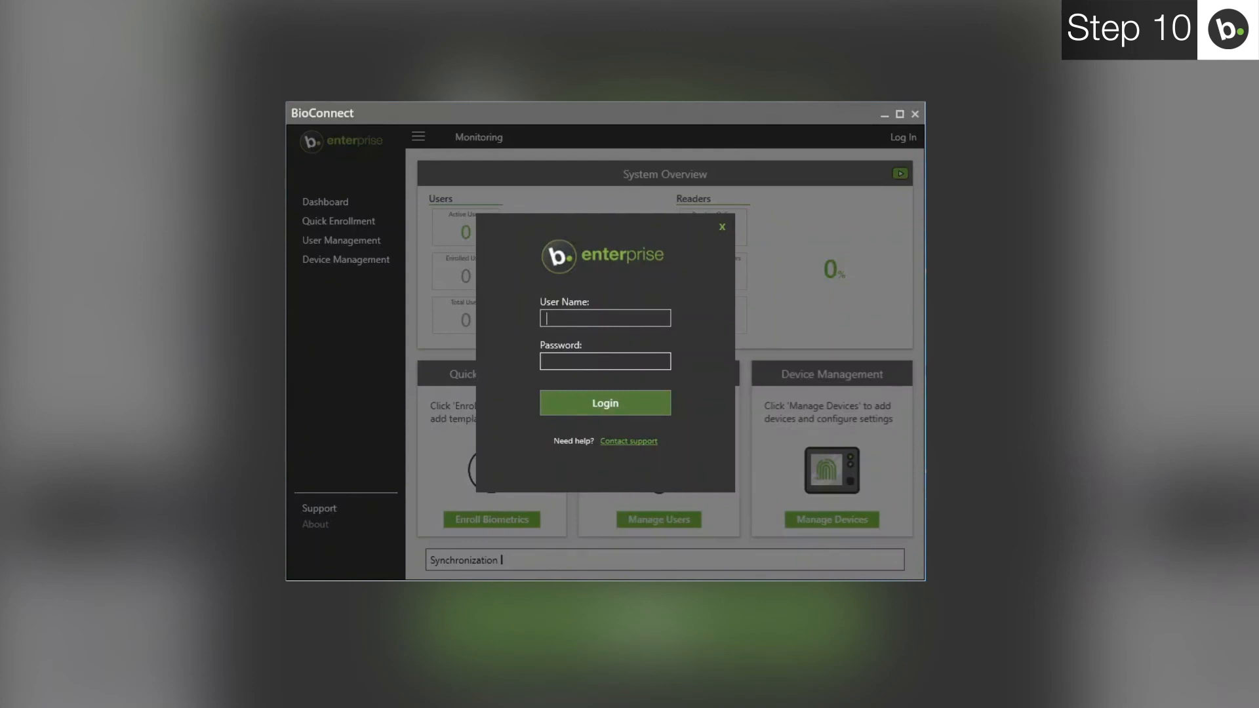
Enter the account user name and password in the BioConnect Enterprise login dialog.
{"action": "key", "text": "Tab"}
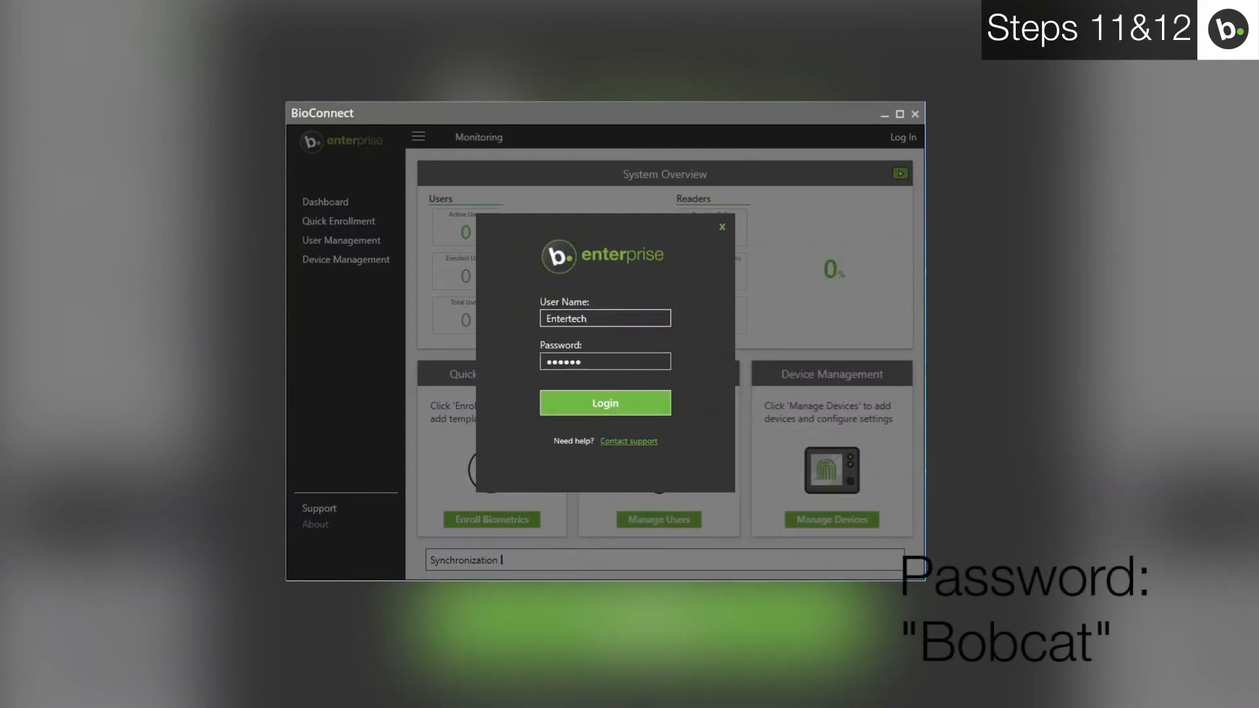